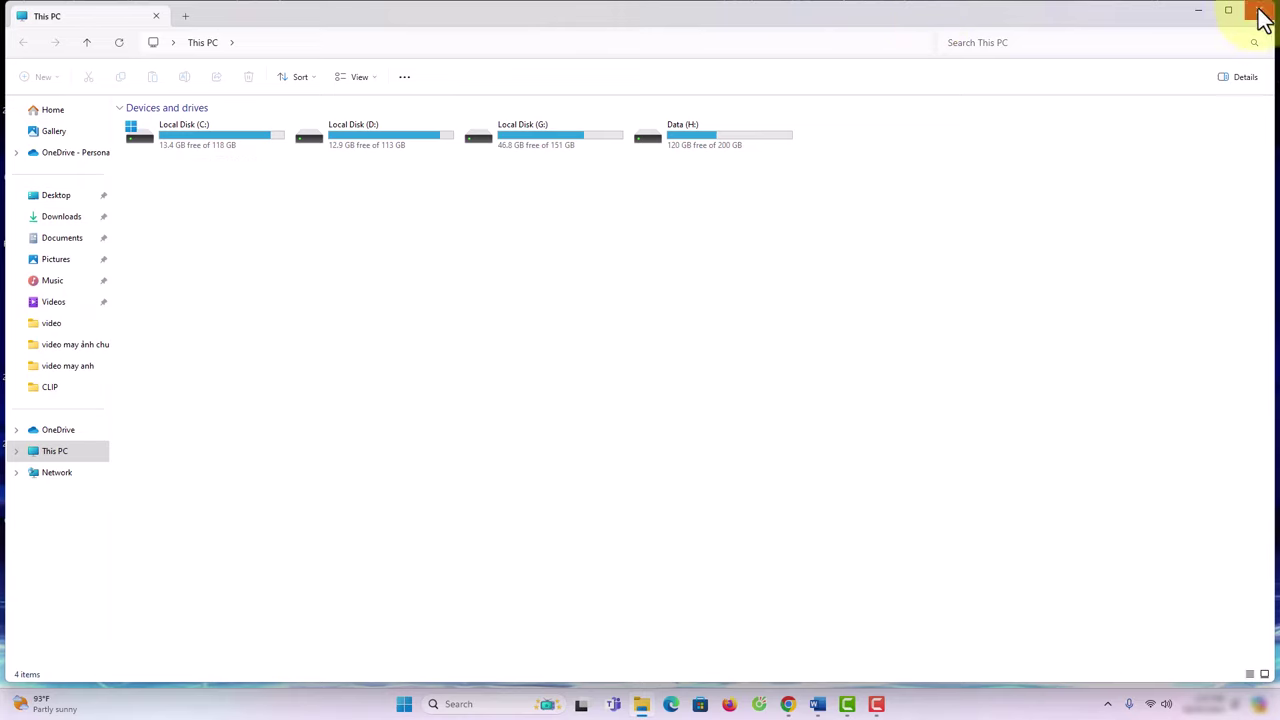
# Step: Close the This PC window and open the temporary files folder by running %temp% from the Run dialog
pyautogui.click(1259, 10)
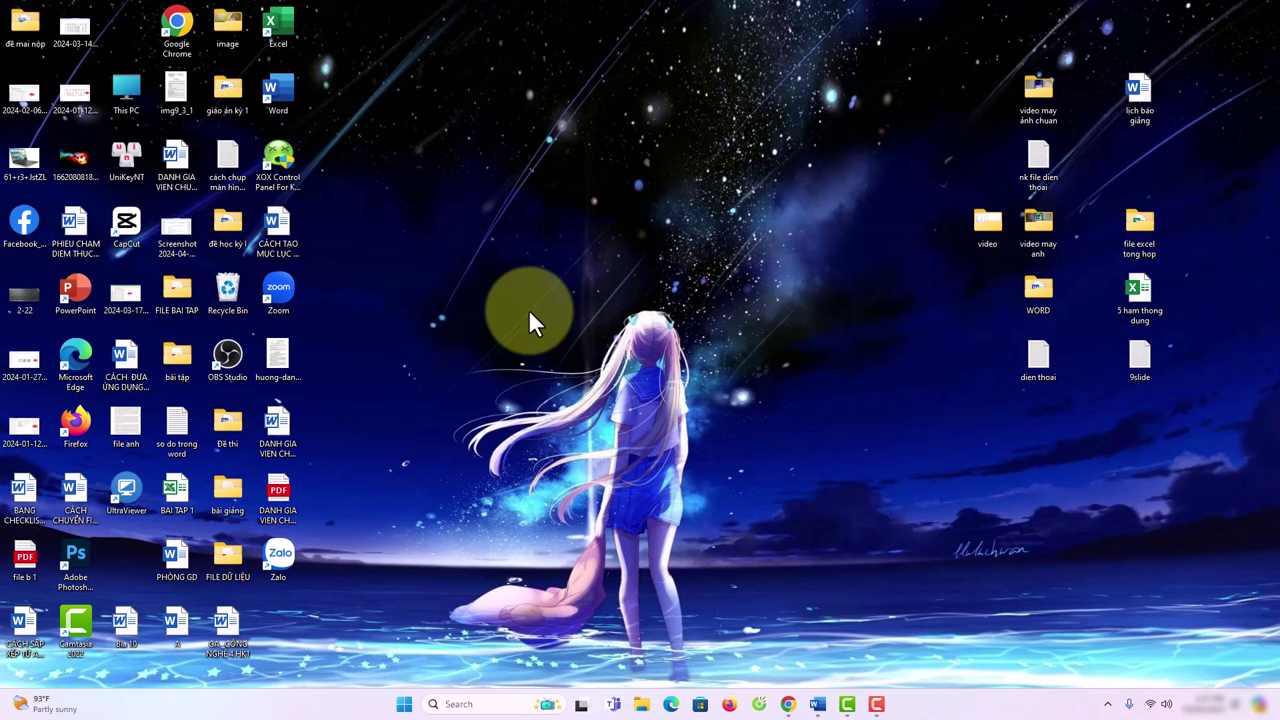
pyautogui.press('super+r')
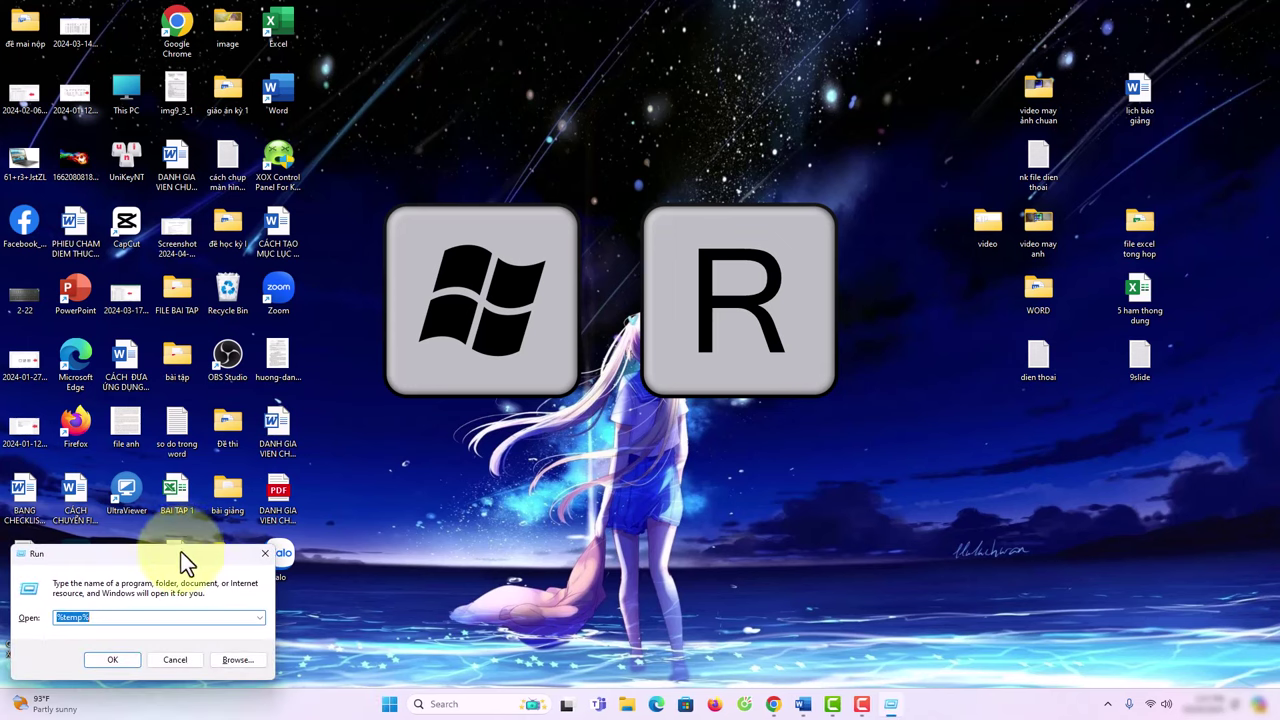
pyautogui.moveTo(180, 550); pyautogui.dragTo(616, 266)
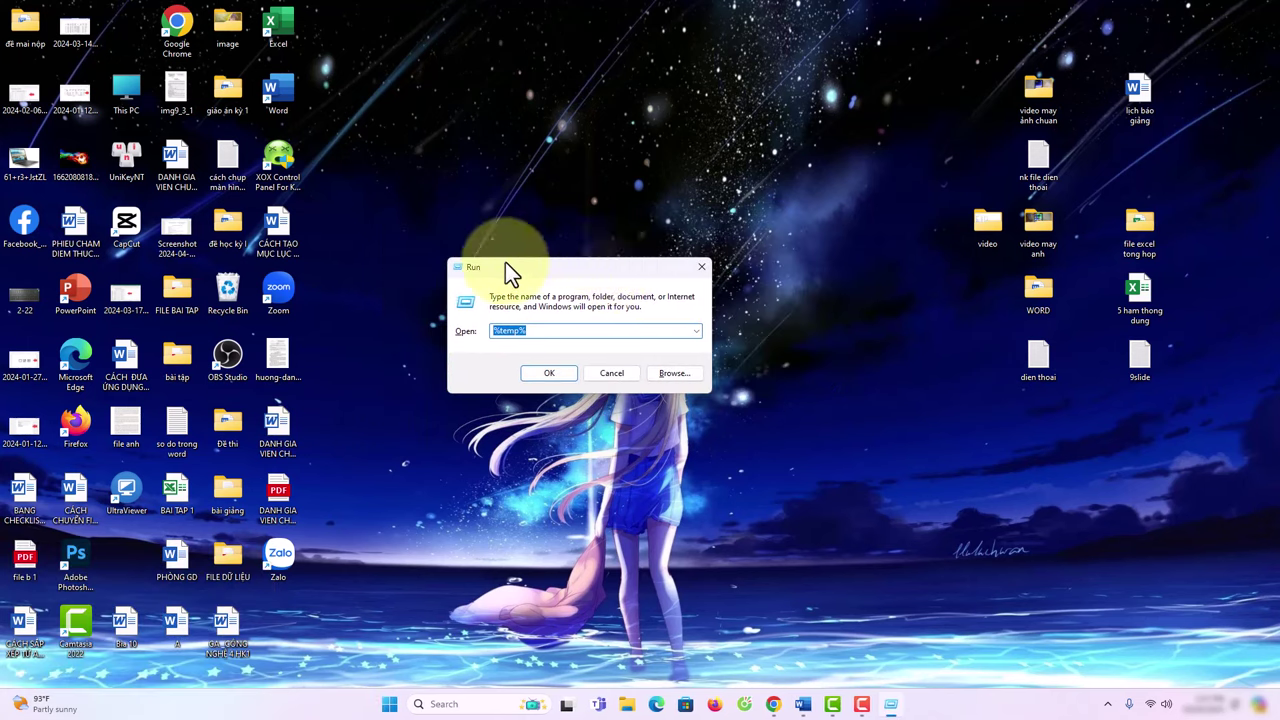
pyautogui.click(566, 332)
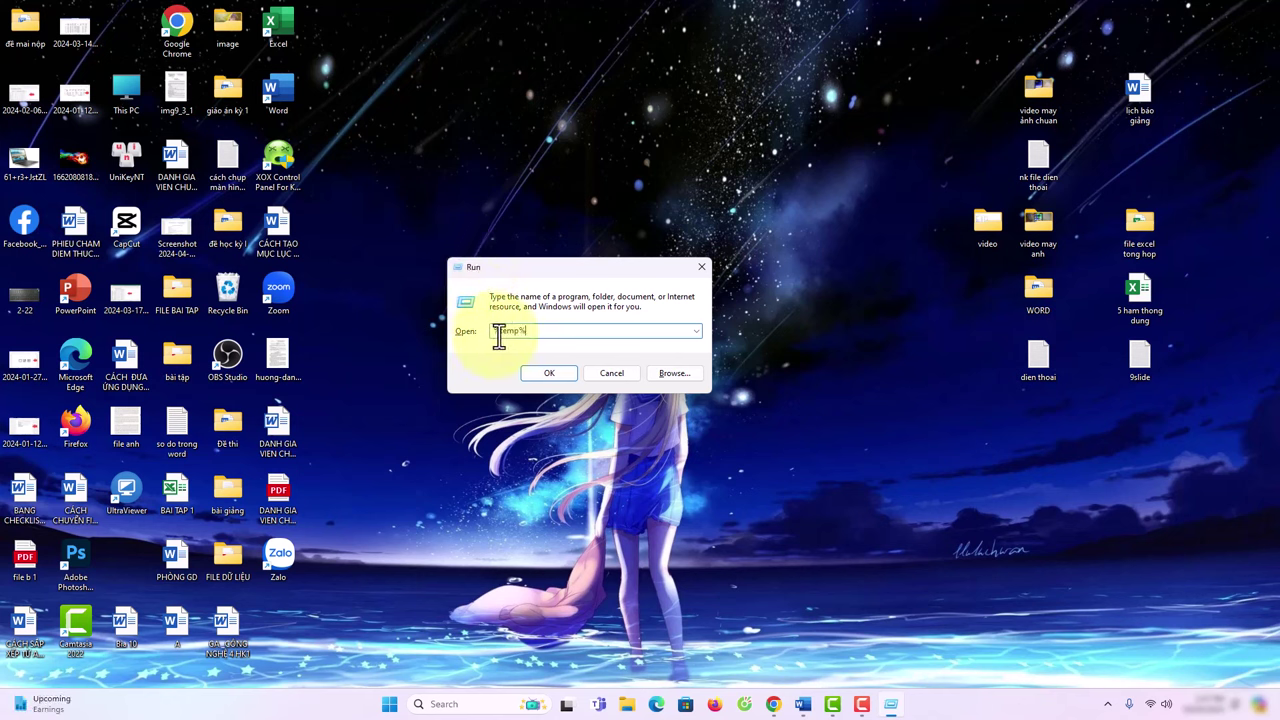
pyautogui.moveTo(494, 335); pyautogui.dragTo(534, 337)
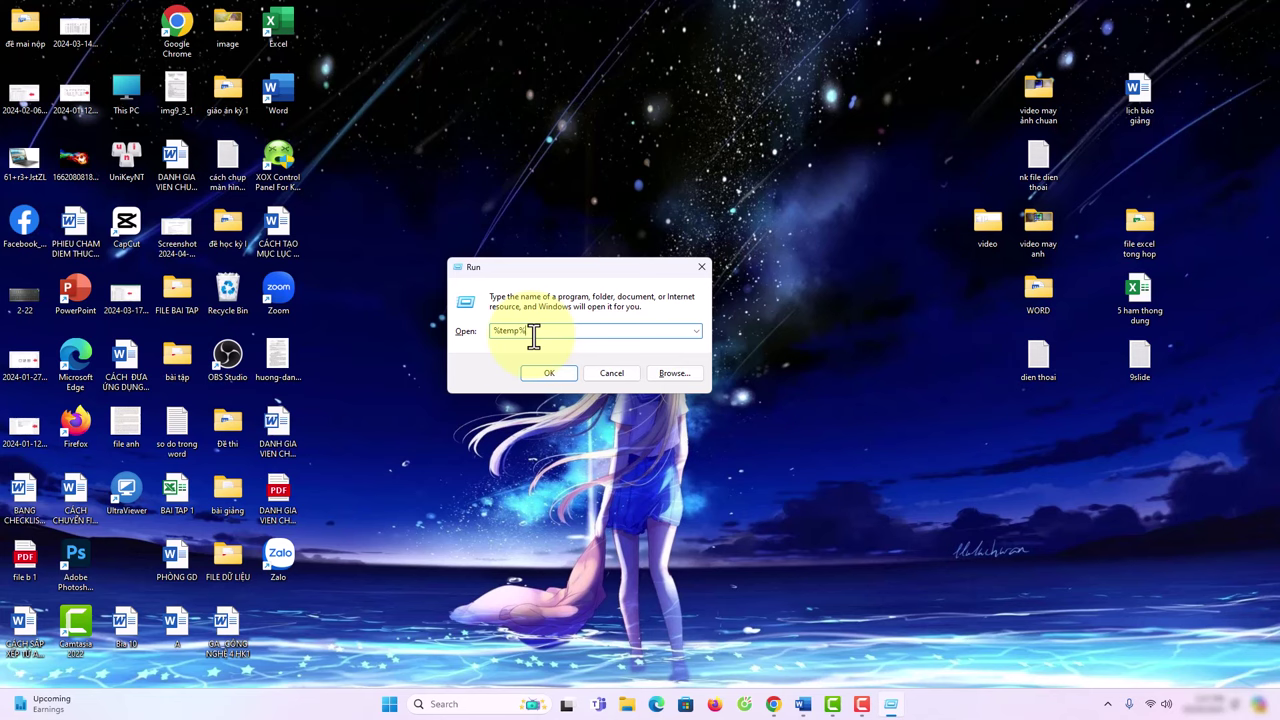
pyautogui.click(494, 331)
pyautogui.click(558, 369)
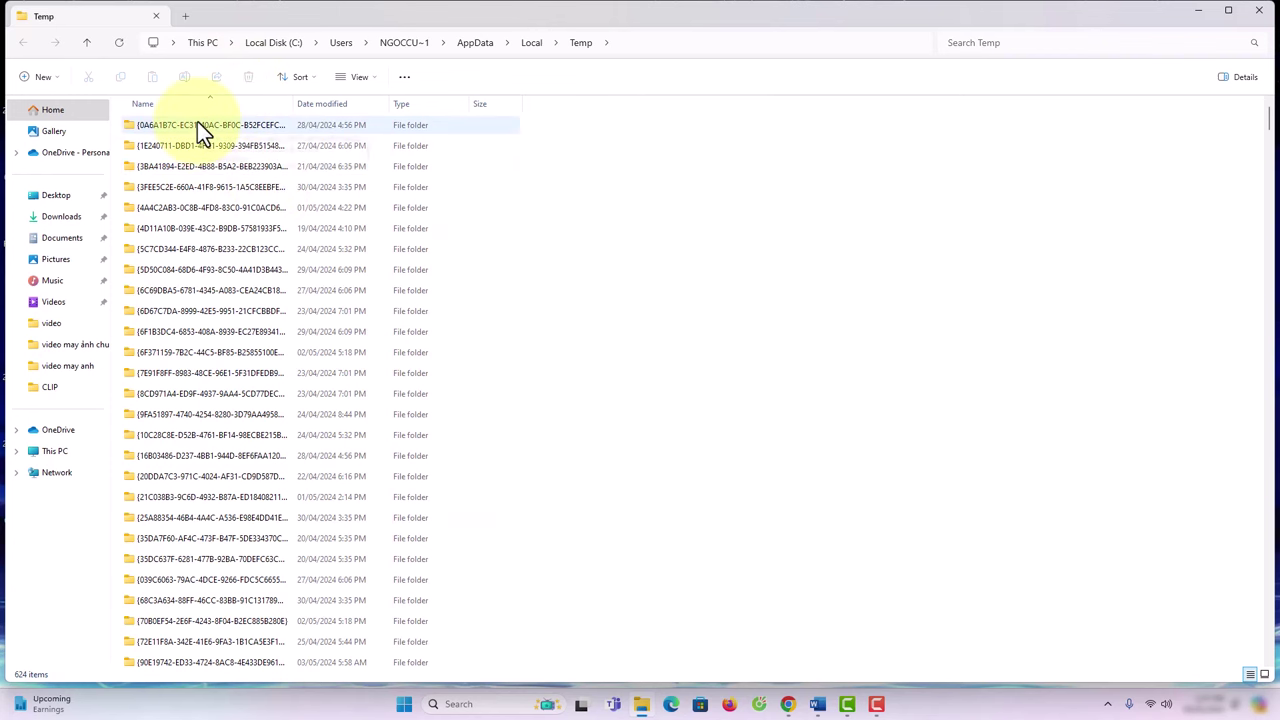
# Step: Delete everything in the Temp folder, skipping protected and in-use items, and close the folder window
pyautogui.hotkey('ctrl', 'a')
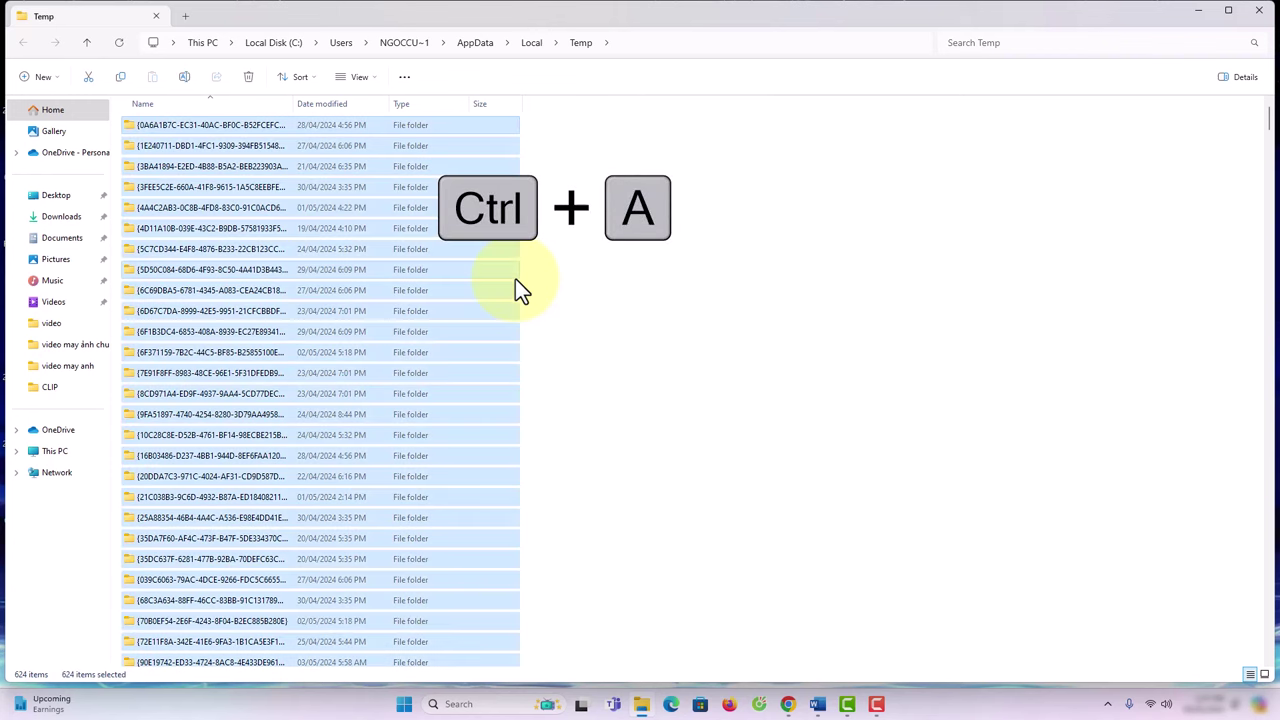
pyautogui.press('Delete')
pyautogui.click(692, 361)
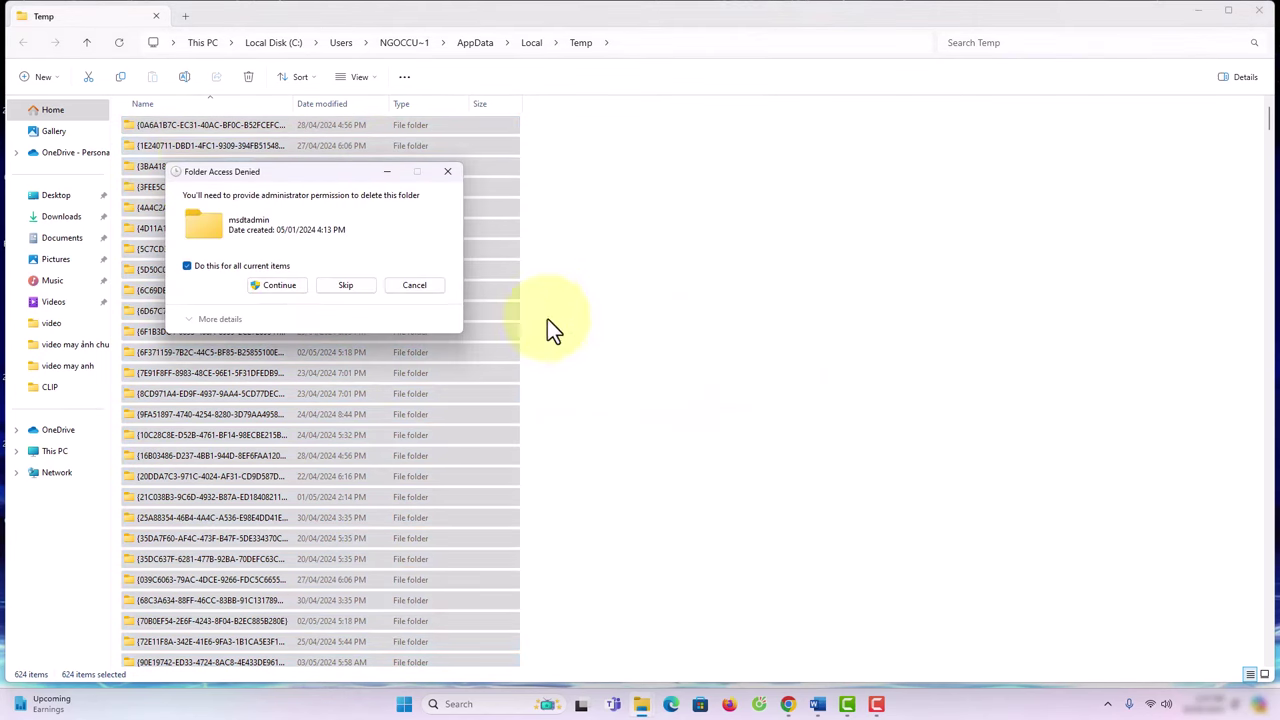
pyautogui.click(344, 288)
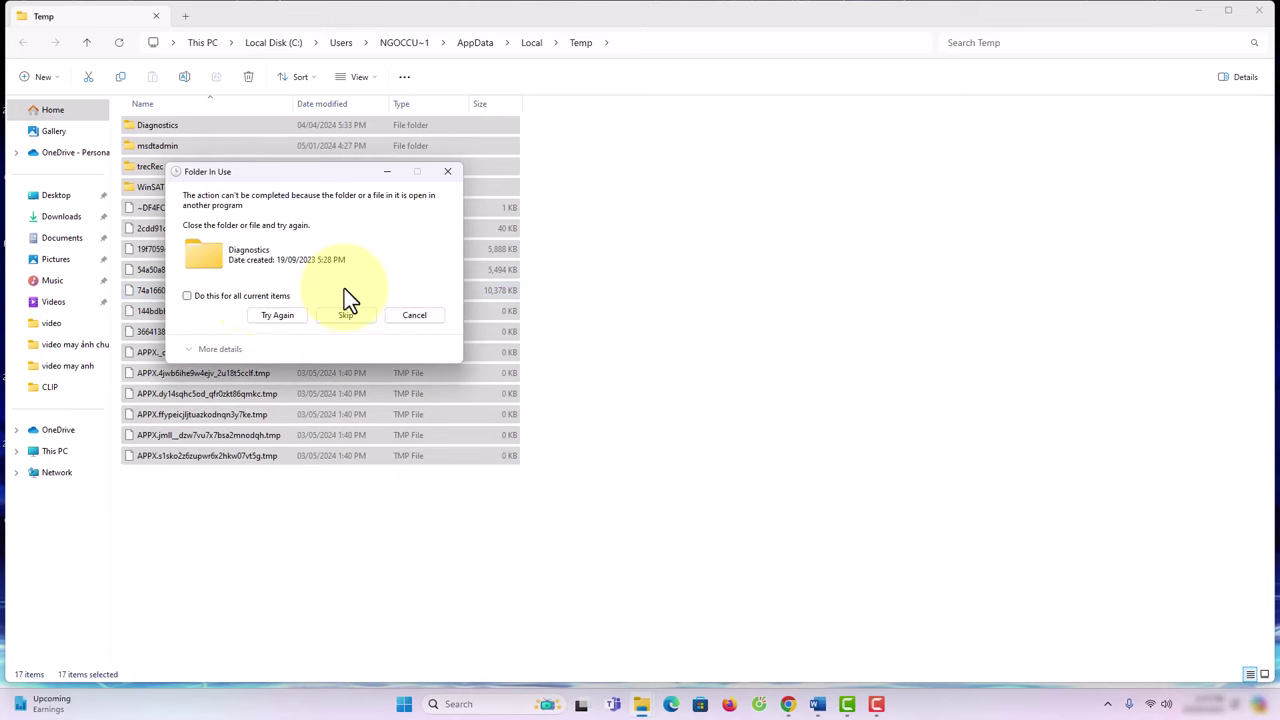
pyautogui.click(361, 316)
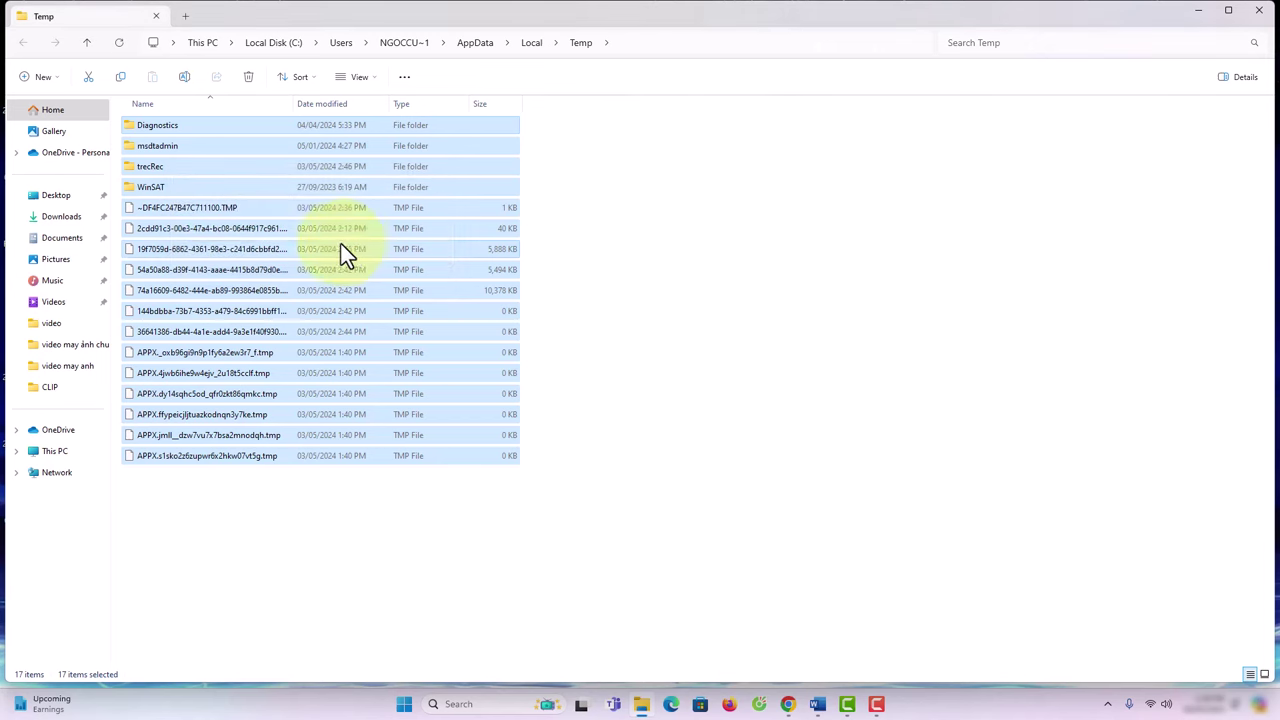
pyautogui.click(645, 268)
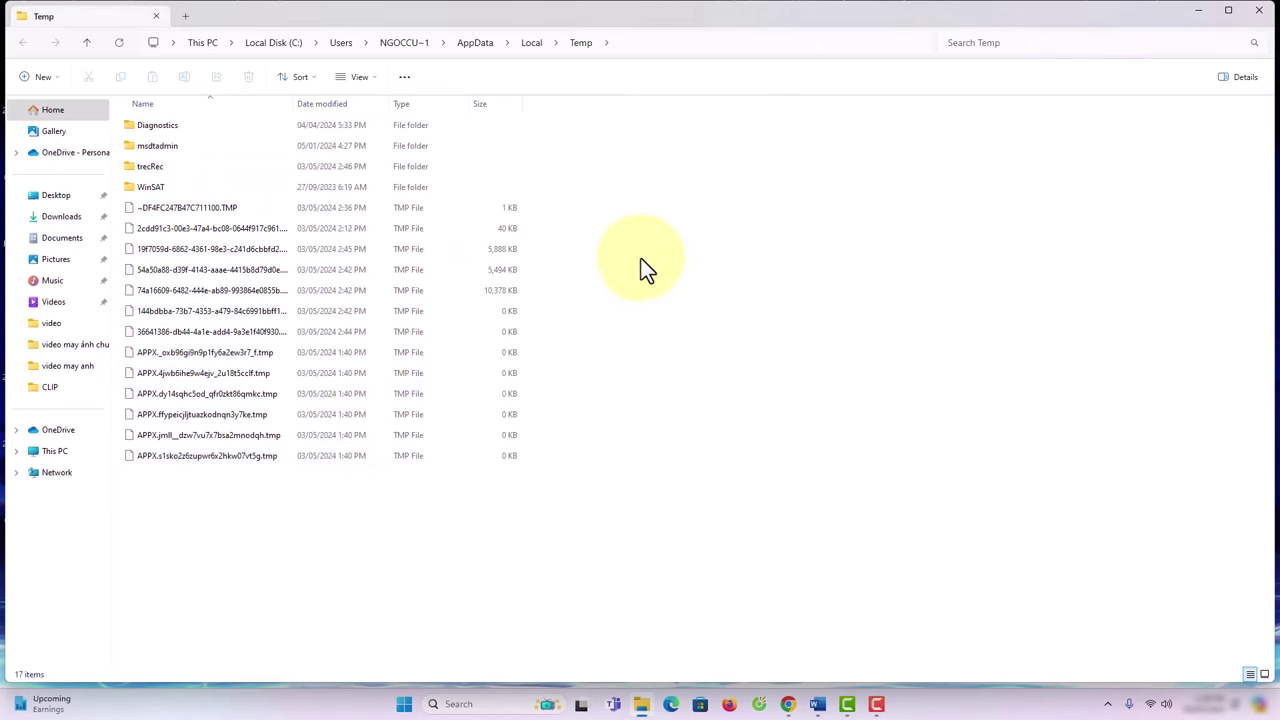
pyautogui.click(1259, 10)
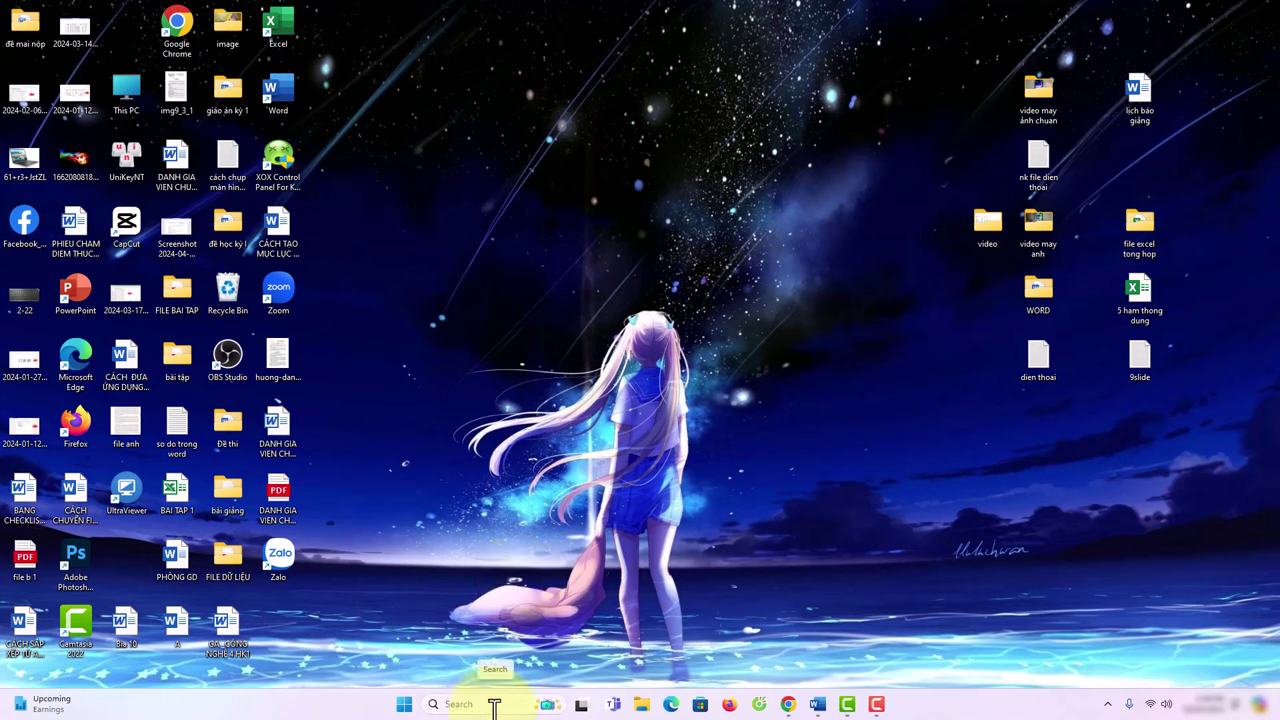
# Step: Search Windows for "cle", launch Disk Cleanup, and choose drive (C:) for cleaning
pyautogui.click(481, 703)
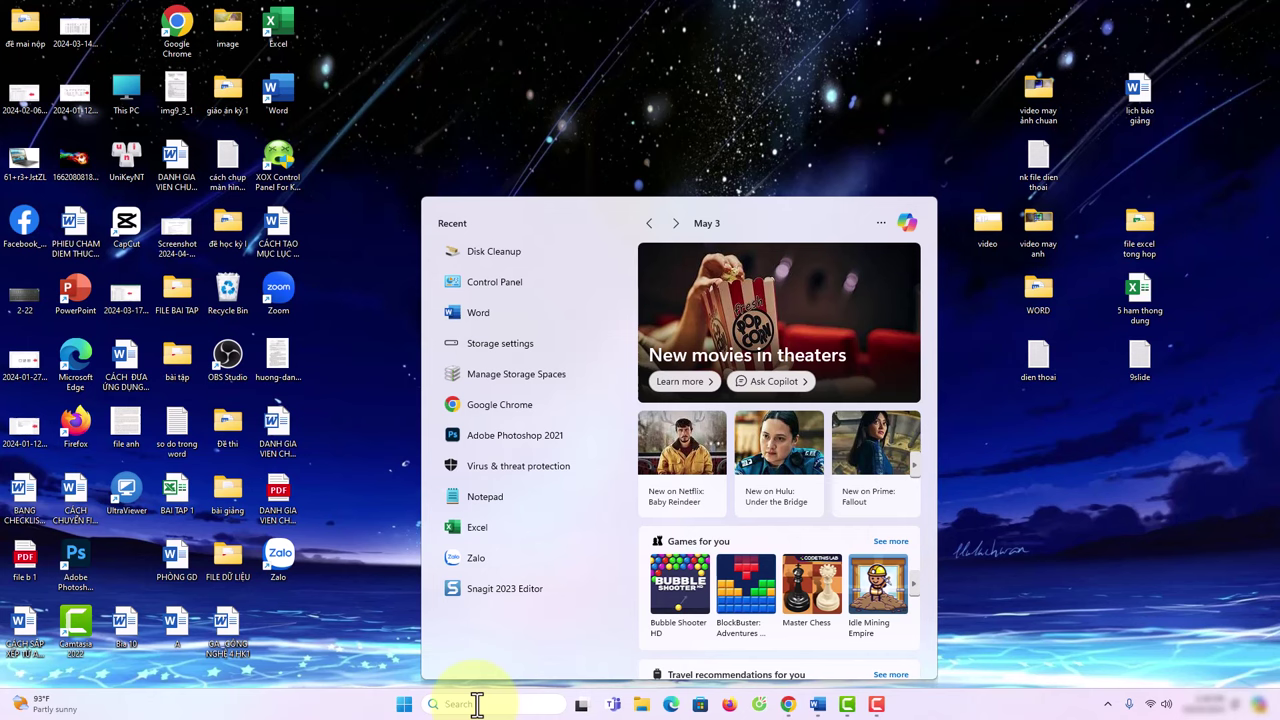
pyautogui.write('d')
pyautogui.write('l')
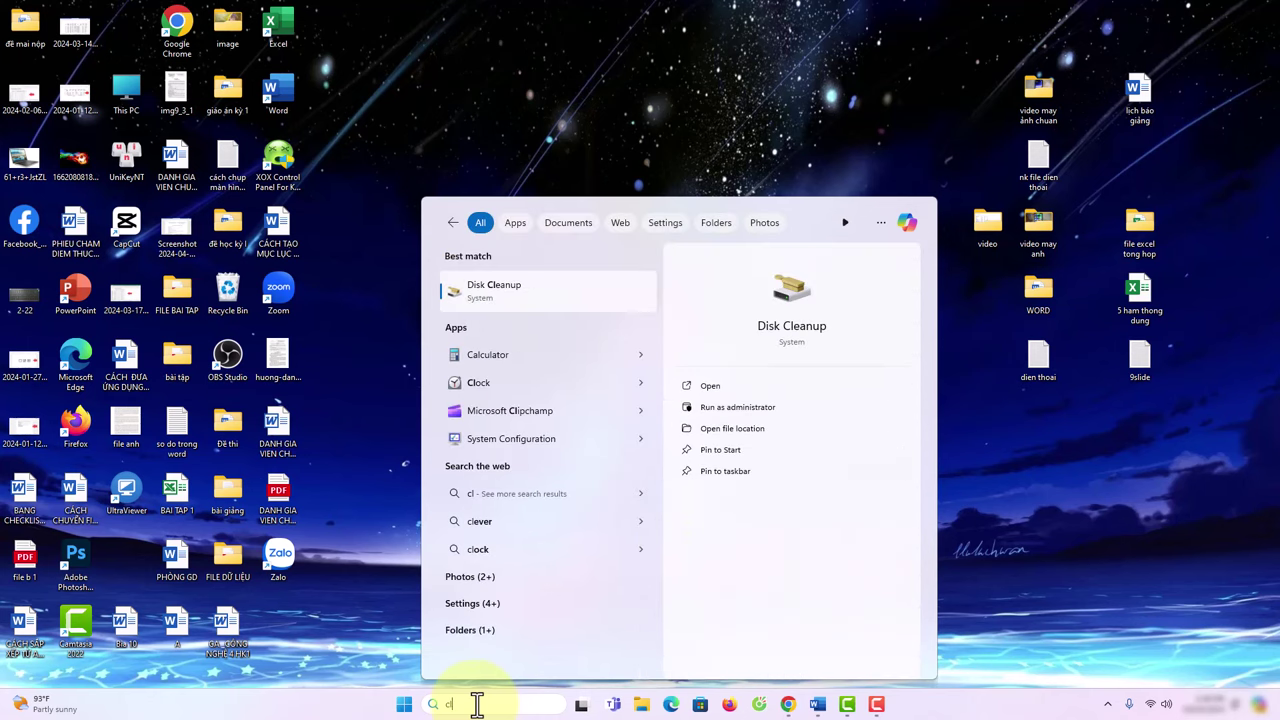
pyautogui.write('e')
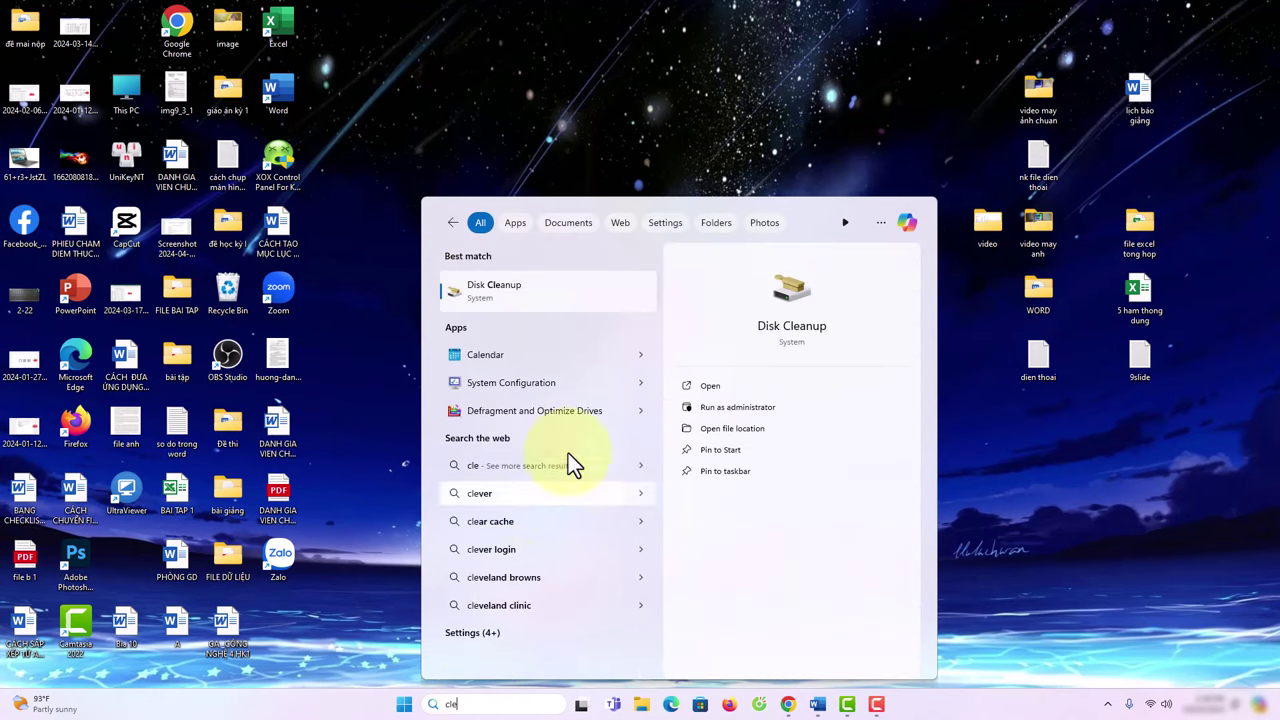
pyautogui.click(527, 295)
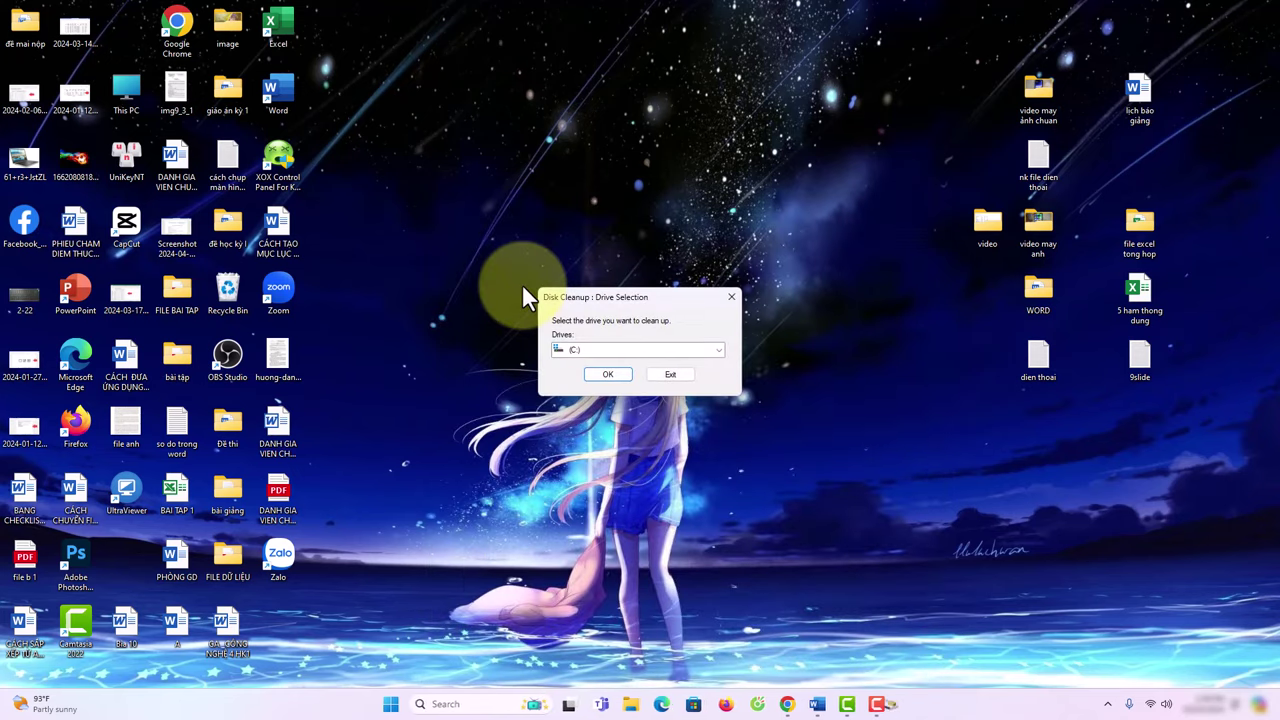
pyautogui.click(710, 350)
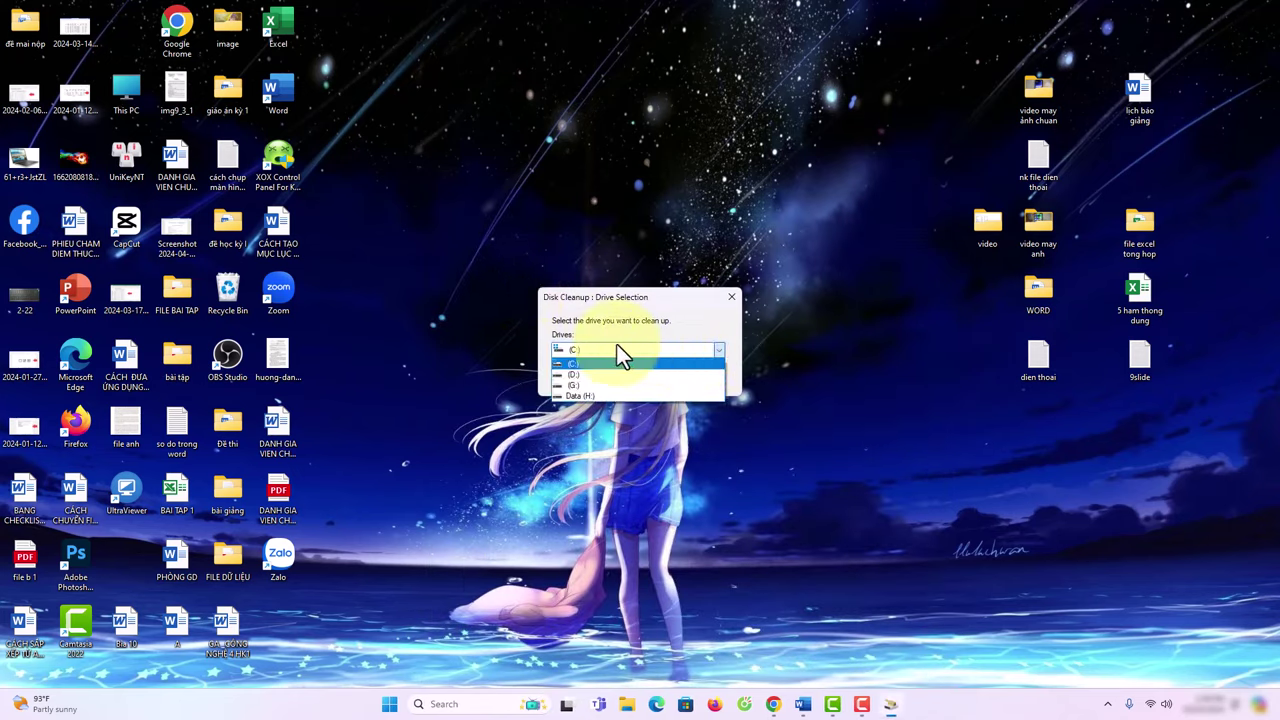
pyautogui.click(573, 363)
pyautogui.click(610, 377)
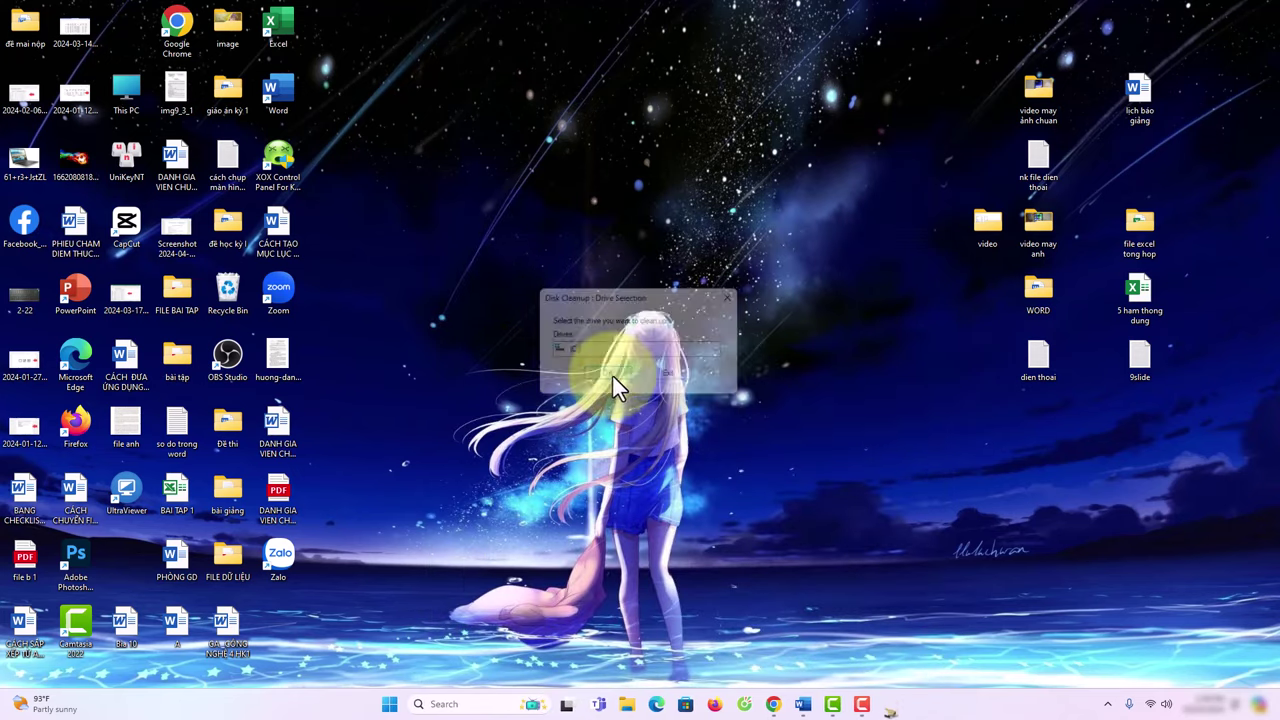
# Step: Include every file category in the C: cleanup, including Recycle Bin, Temporary files and Delivery Optimization Files, and permanently delete the files
pyautogui.moveTo(160, 33); pyautogui.dragTo(638, 101)
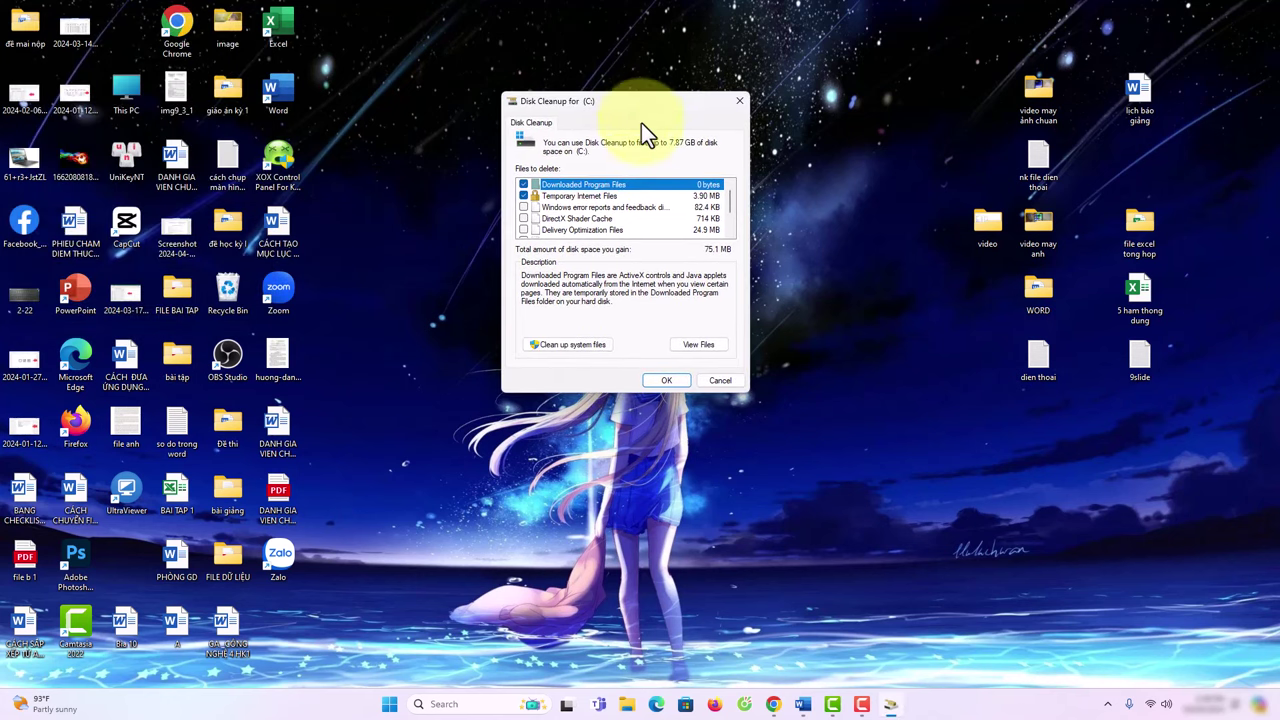
pyautogui.click(523, 207)
pyautogui.click(523, 218)
pyautogui.click(523, 230)
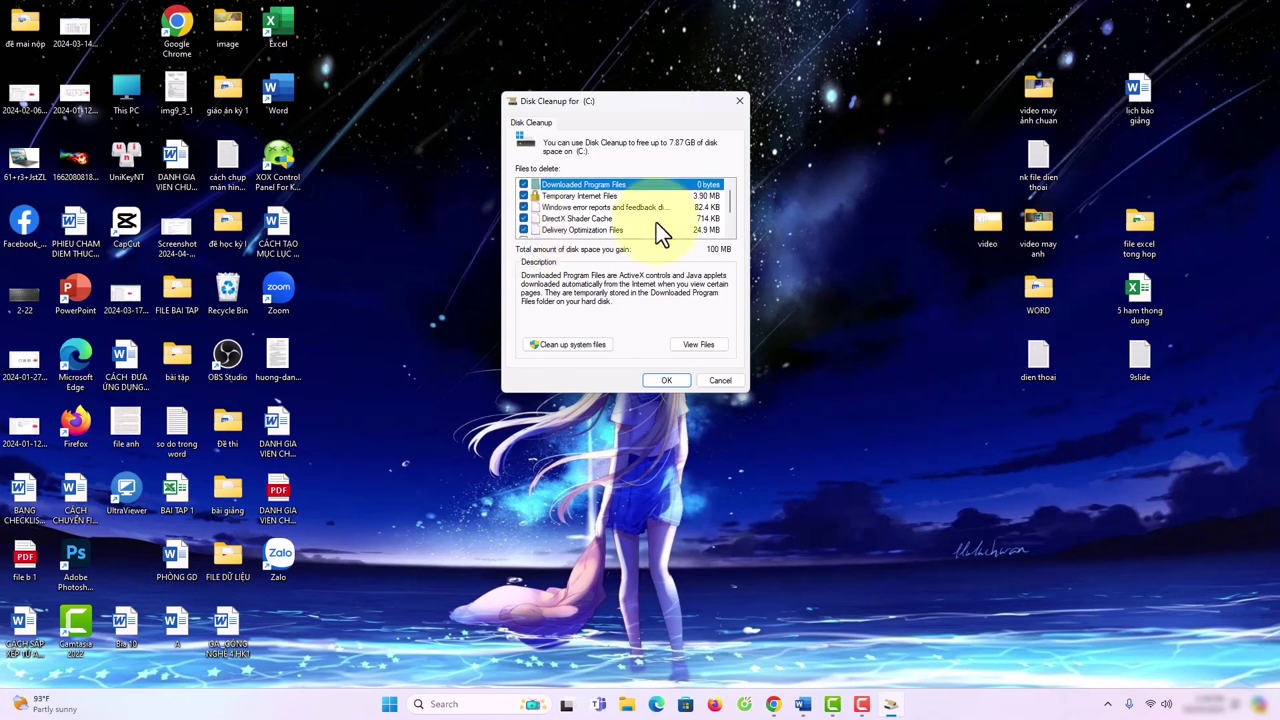
pyautogui.moveTo(732, 196); pyautogui.dragTo(730, 217)
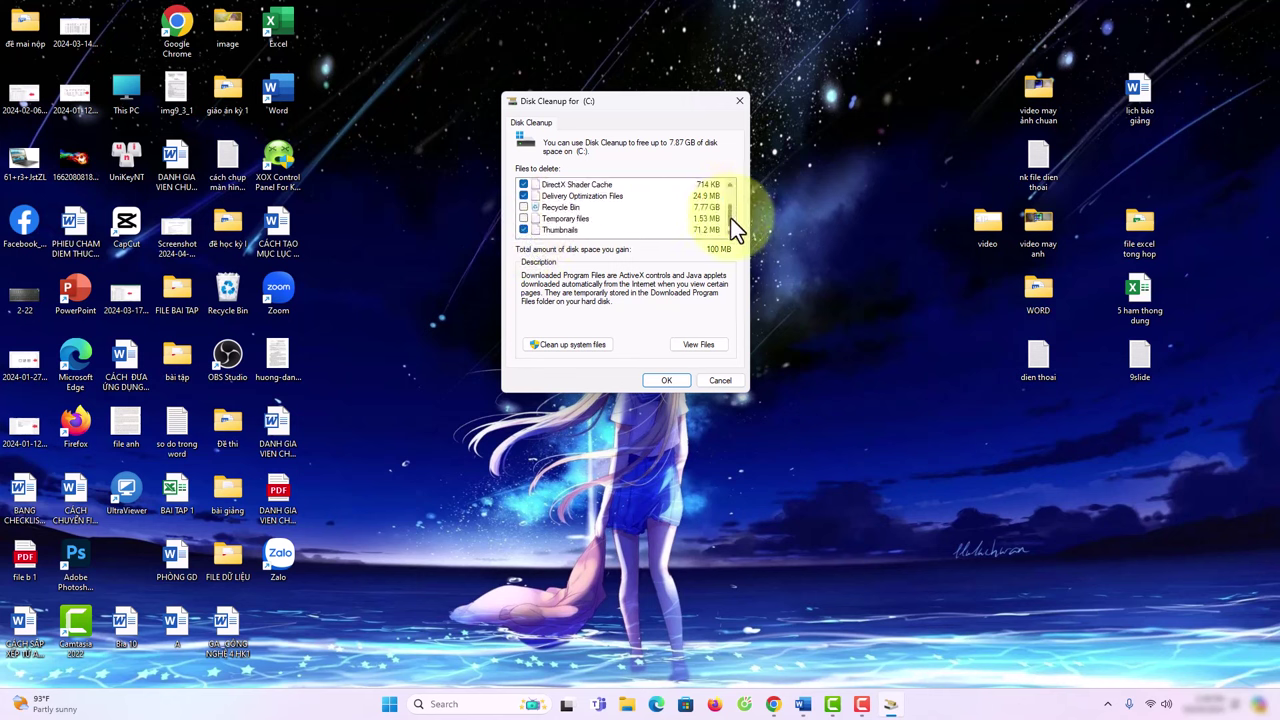
pyautogui.click(523, 207)
pyautogui.click(523, 218)
pyautogui.click(523, 230)
pyautogui.moveTo(733, 220); pyautogui.dragTo(730, 175)
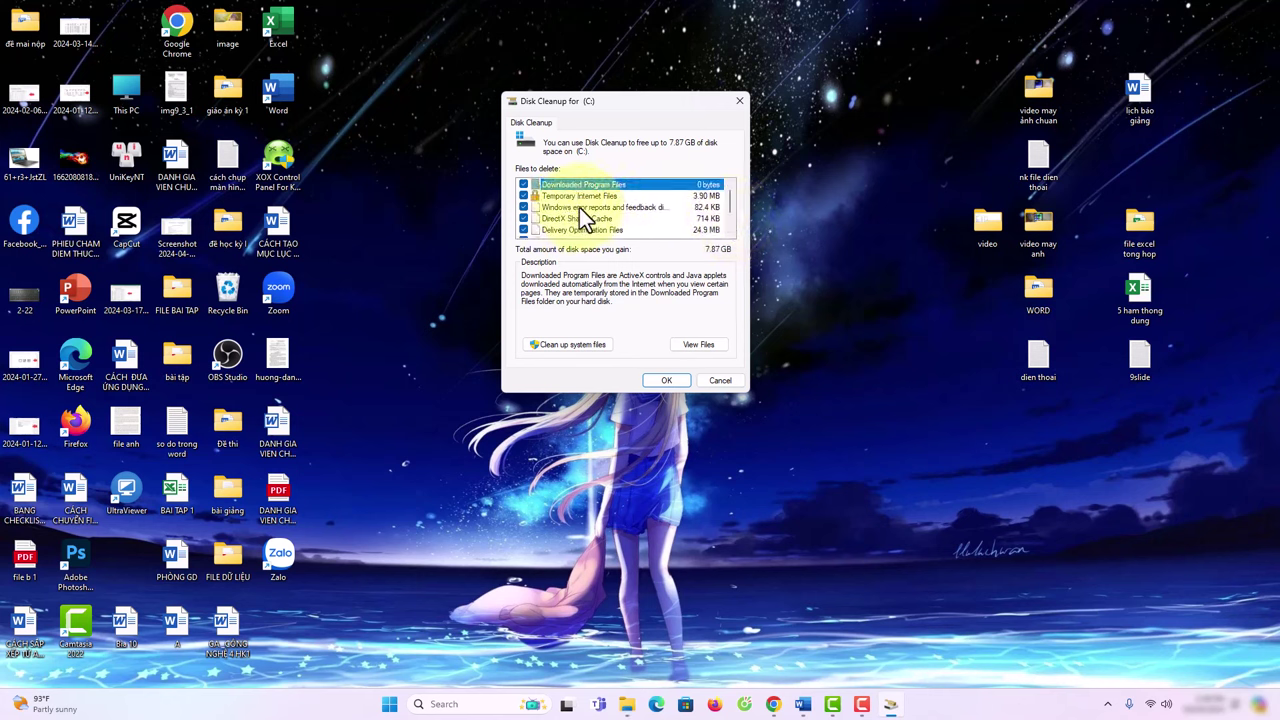
pyautogui.click(664, 380)
pyautogui.click(667, 354)
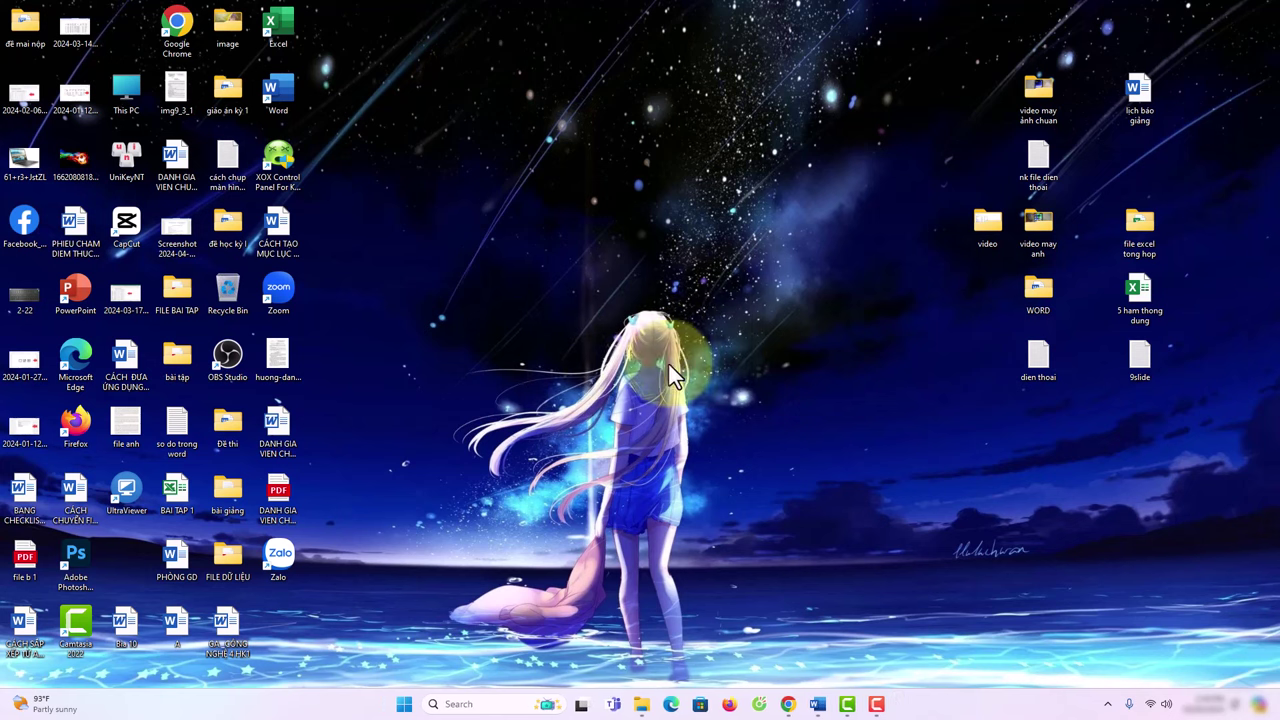
# Step: Search Windows for "sto", open Storage settings, and go to the Temporary files category of drive C:
pyautogui.click(465, 703)
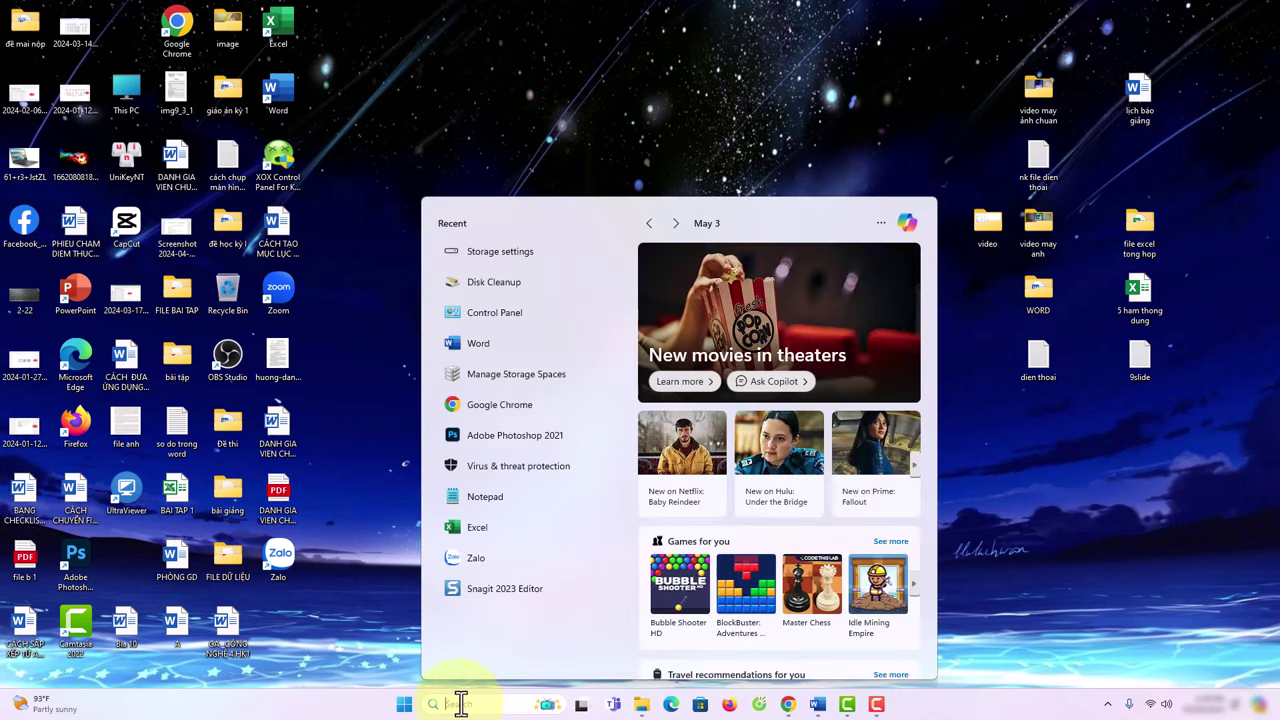
pyautogui.write('st')
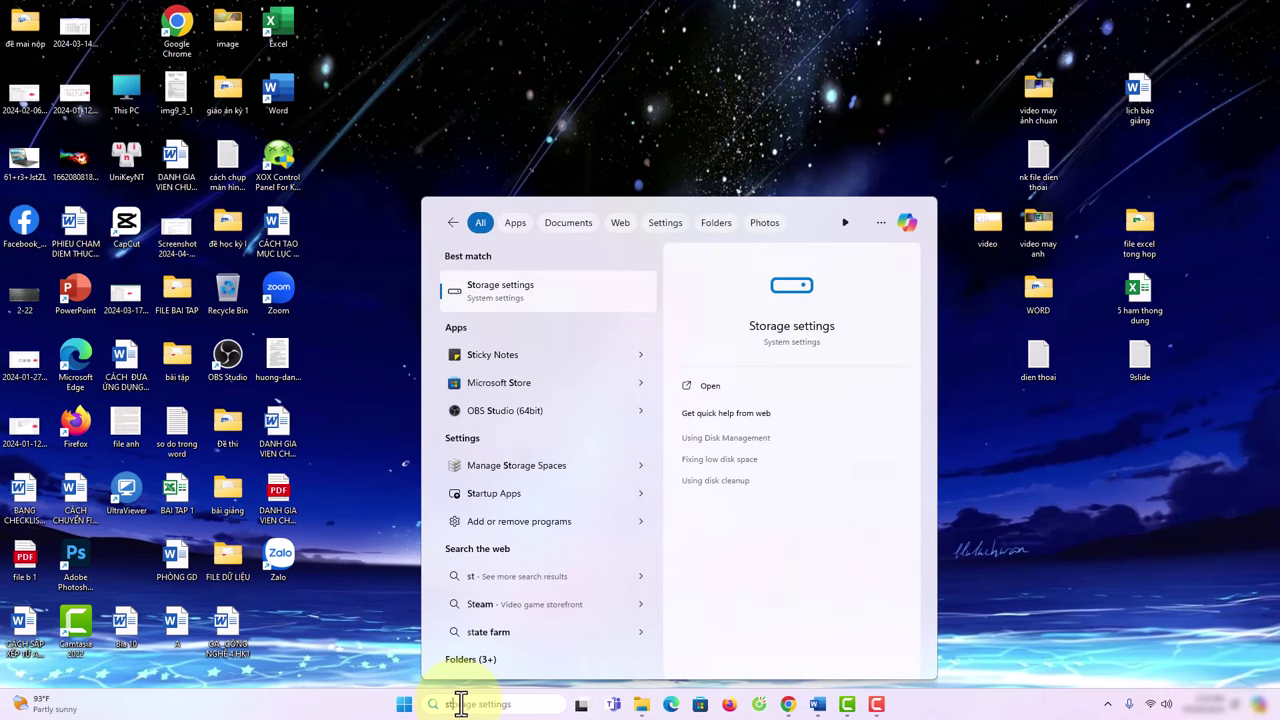
pyautogui.write('o')
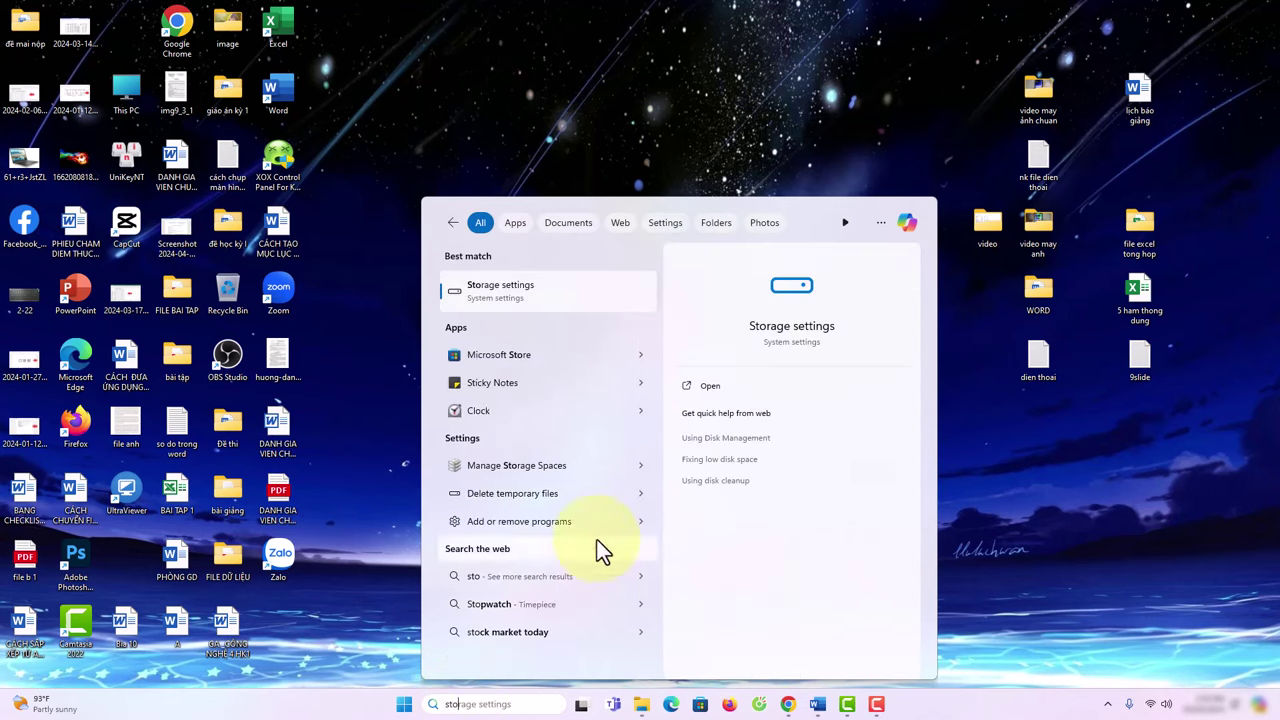
pyautogui.click(510, 289)
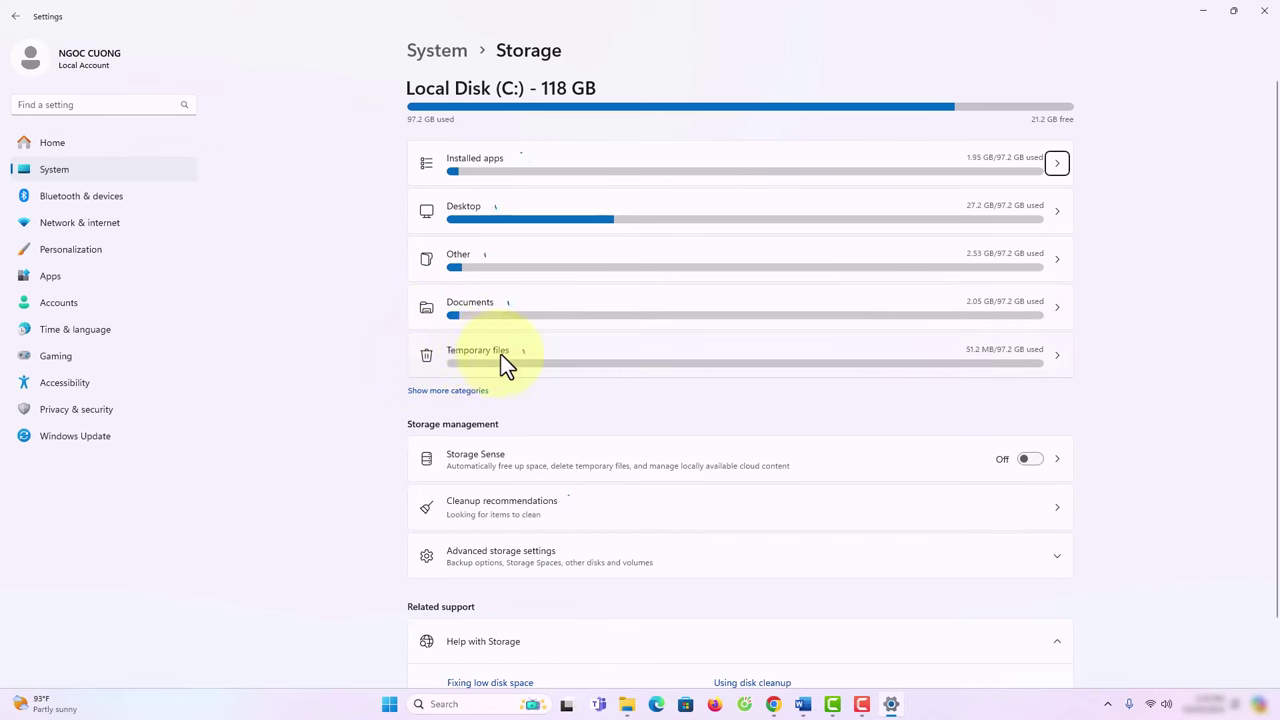
pyautogui.click(429, 355)
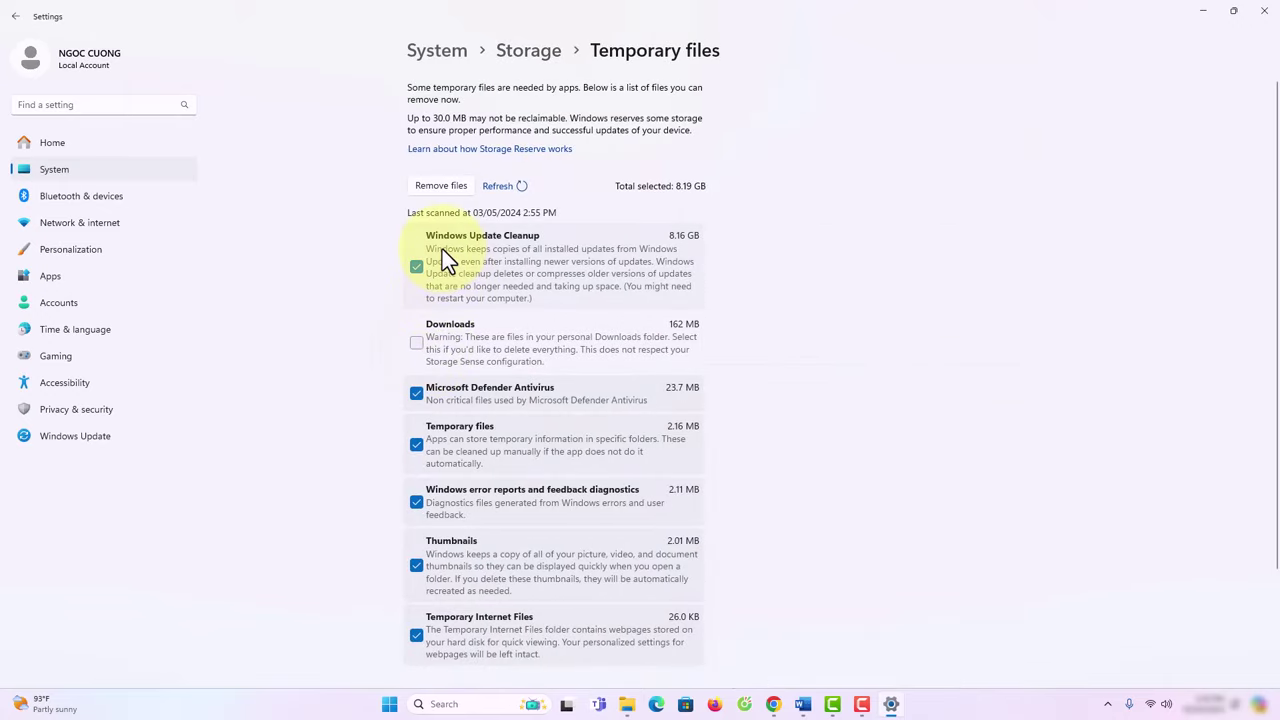
# Step: Add Downloads to the temporary file categories selected for removal
pyautogui.scroll(-2, 428, 292)
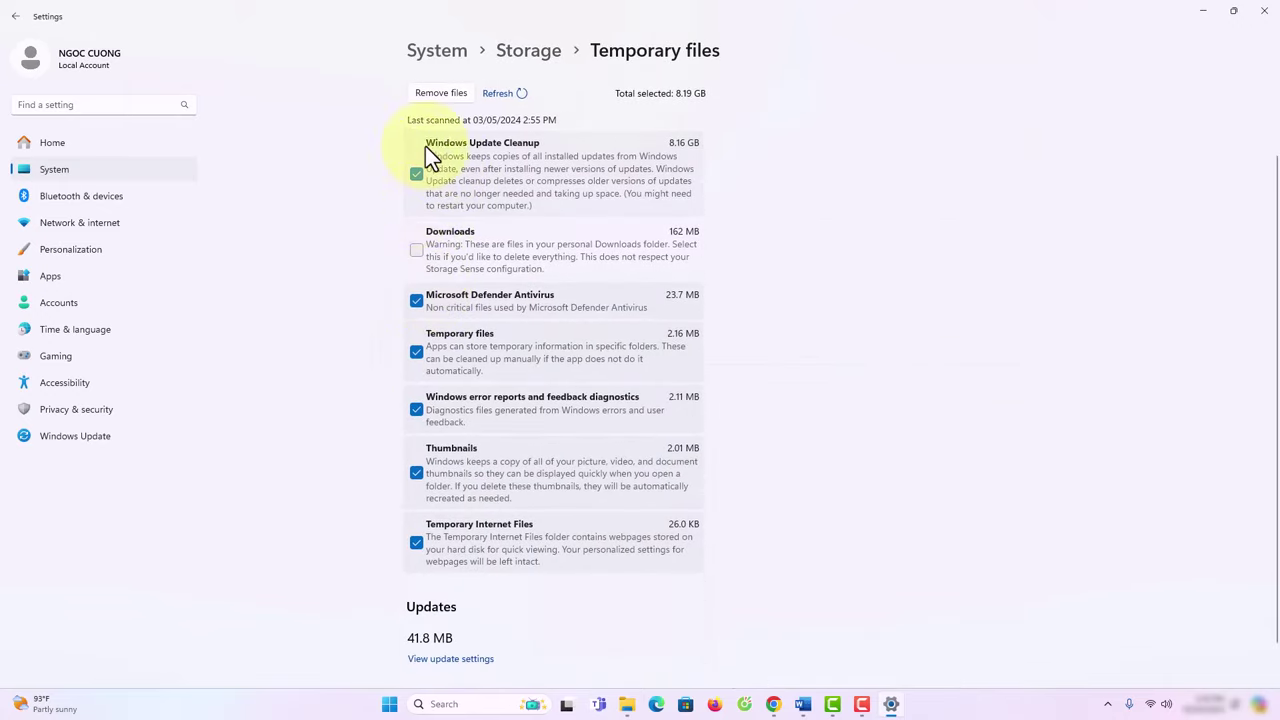
pyautogui.click(416, 246)
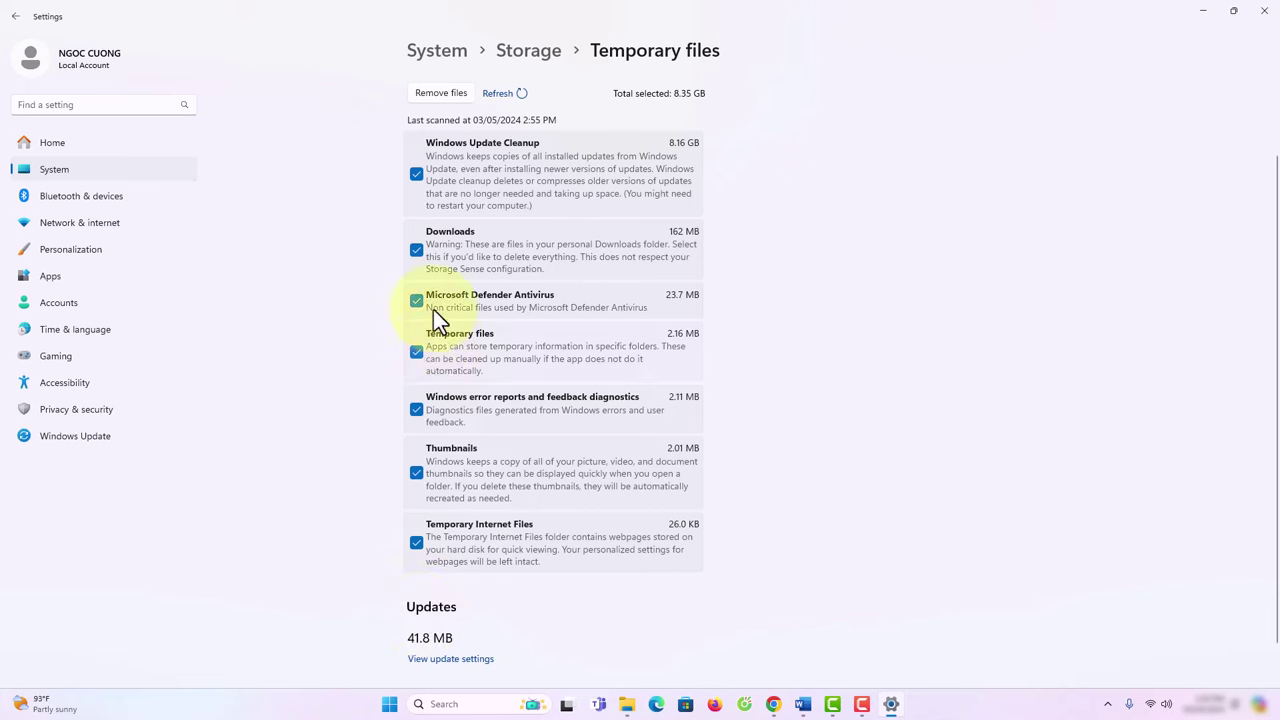
pyautogui.scroll(2, 425, 250)
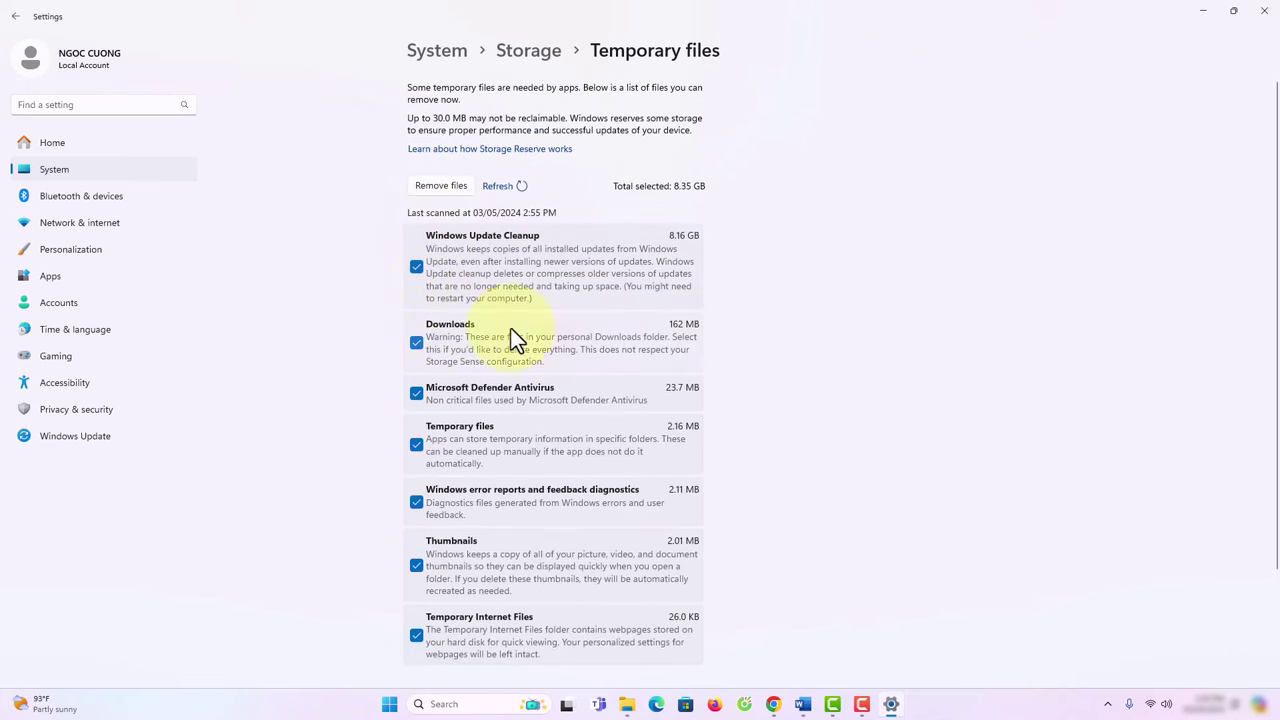
# Step: Switch to File Explorer's Downloads folder and copy the PDF file KH 20-PGDĐT_0001
pyautogui.click(626, 704)
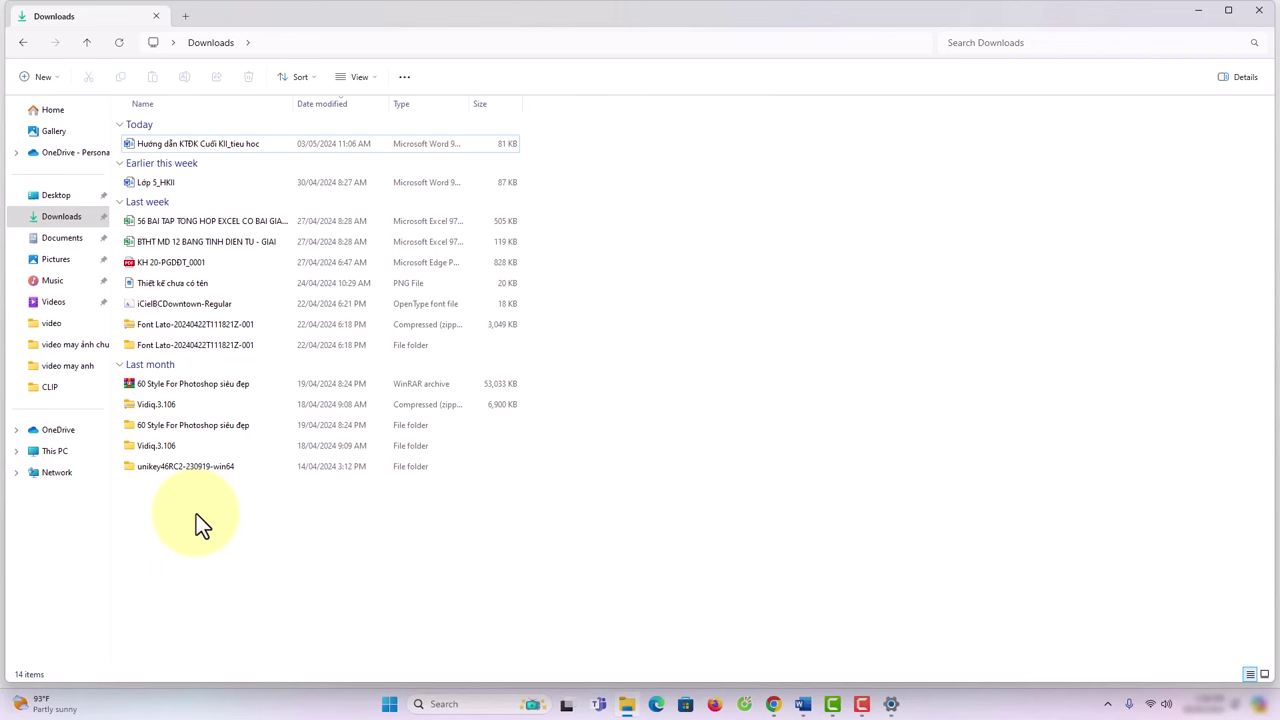
pyautogui.click(153, 262)
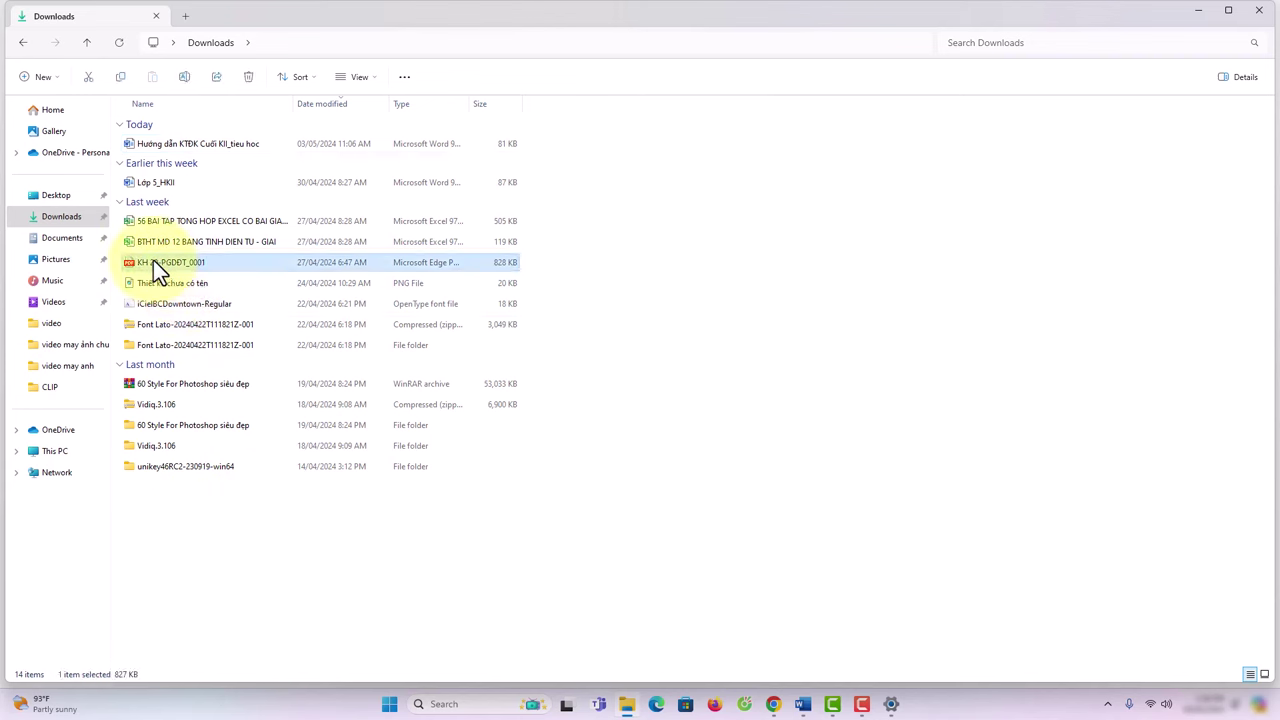
pyautogui.rightClick(153, 260)
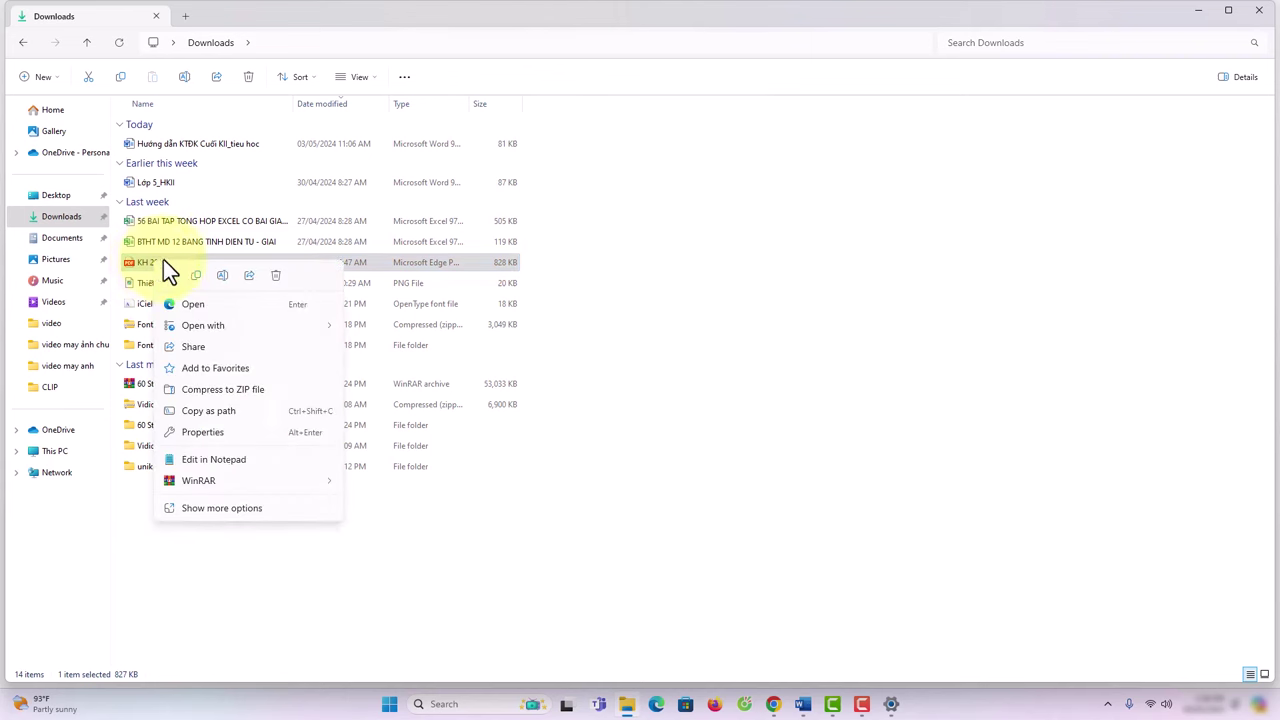
pyautogui.click(196, 275)
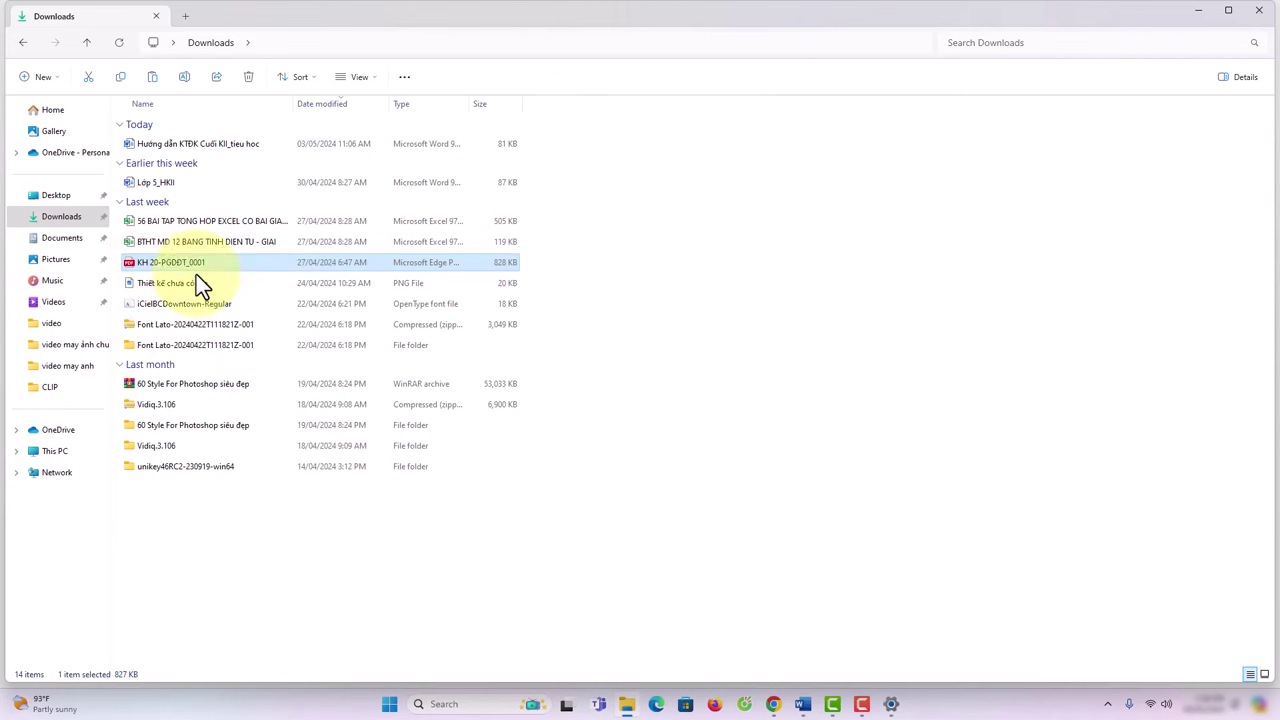
# Step: Paste the copied PDF file into the root of drive Data (H:) and return to the Downloads folder
pyautogui.click(55, 451)
pyautogui.doubleClick(698, 145)
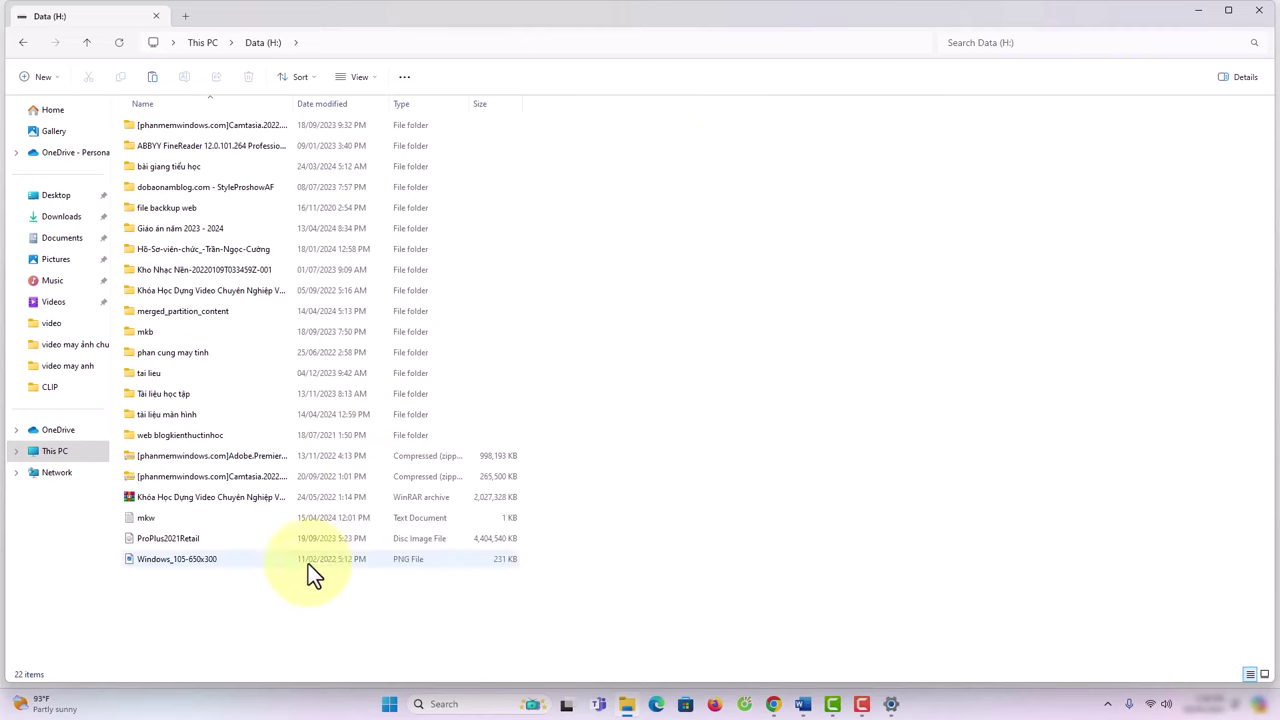
pyautogui.hotkey('ctrl', 'v')
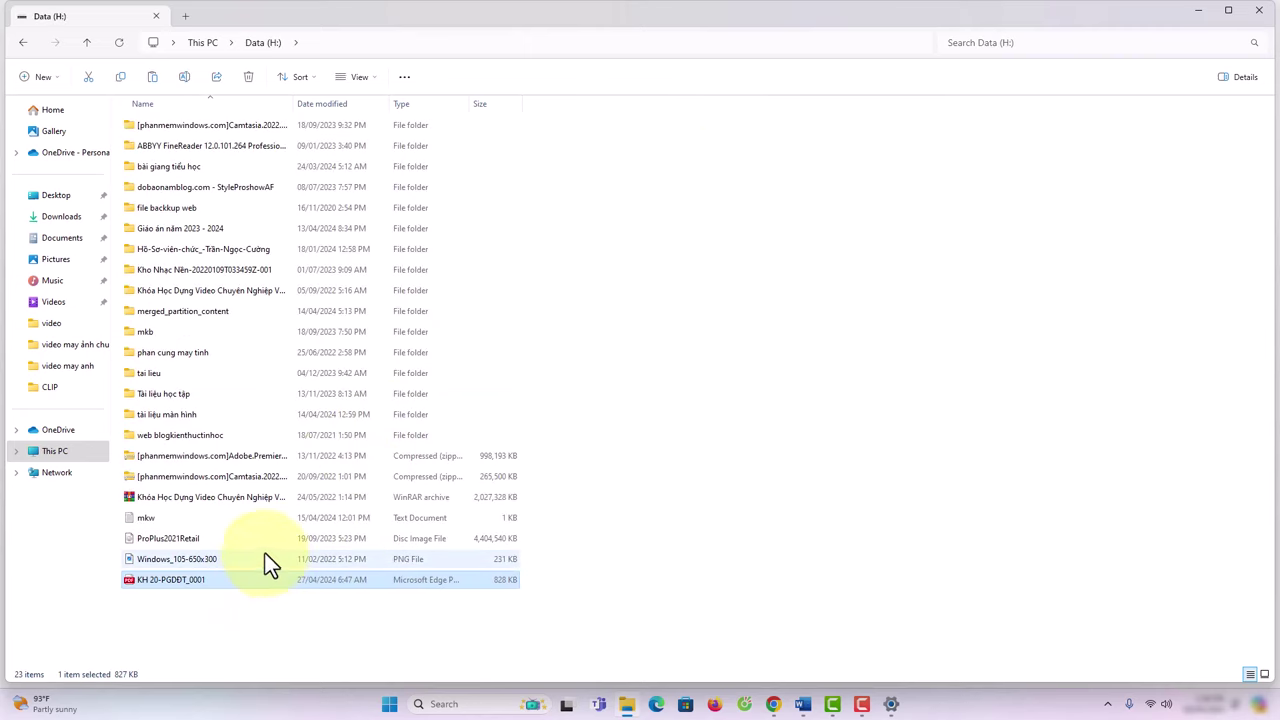
pyautogui.click(61, 216)
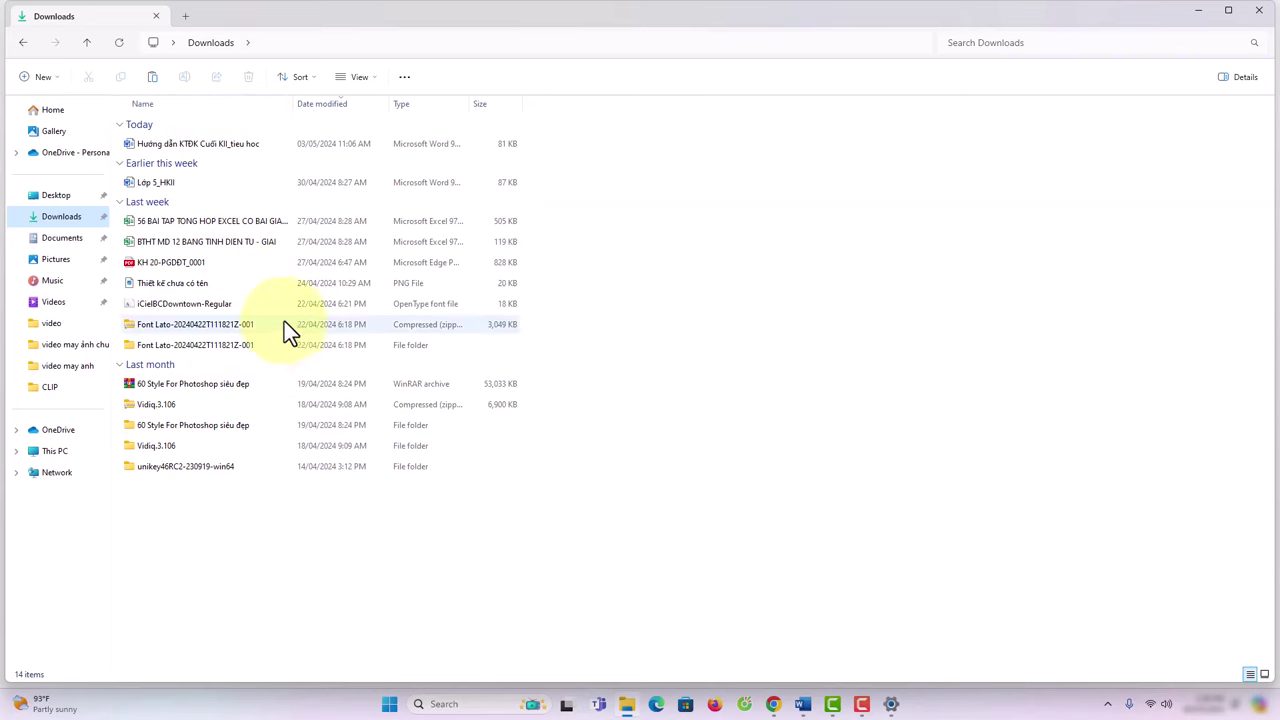
# Step: Switch to Settings and permanently remove all selected temporary file categories, including Windows Update Cleanup and Downloads
pyautogui.click(891, 704)
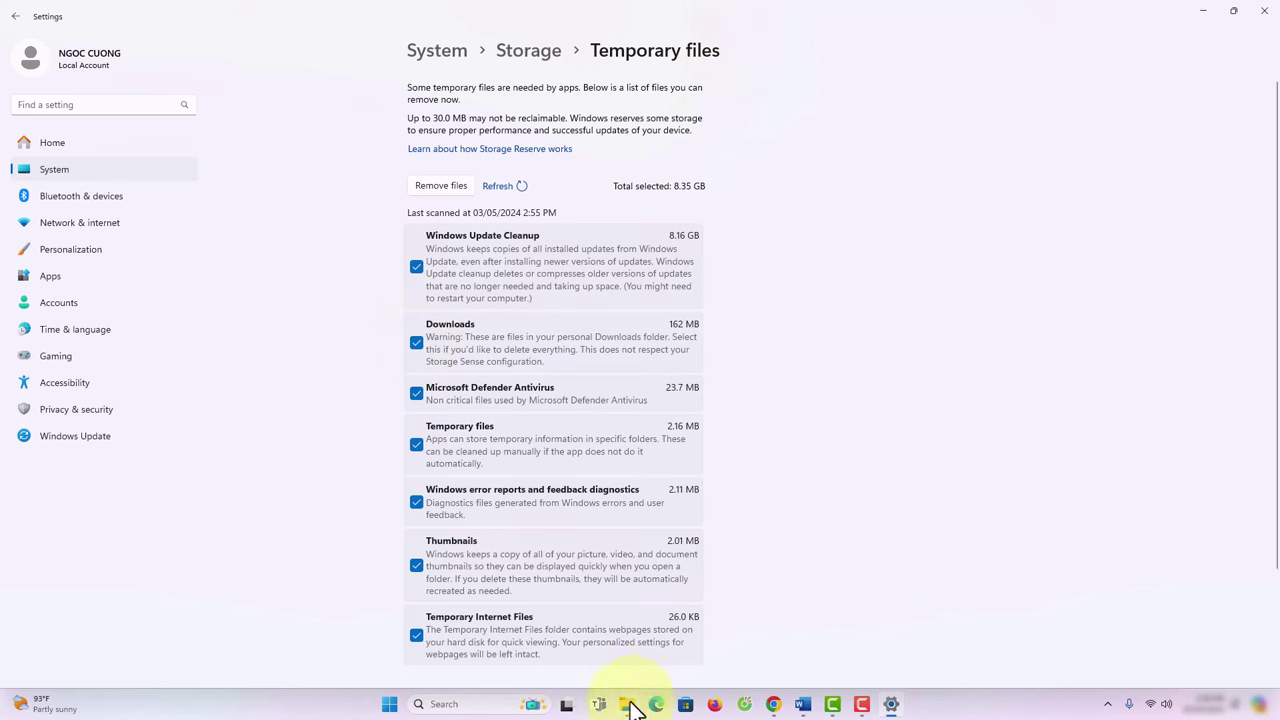
pyautogui.moveTo(628, 706)
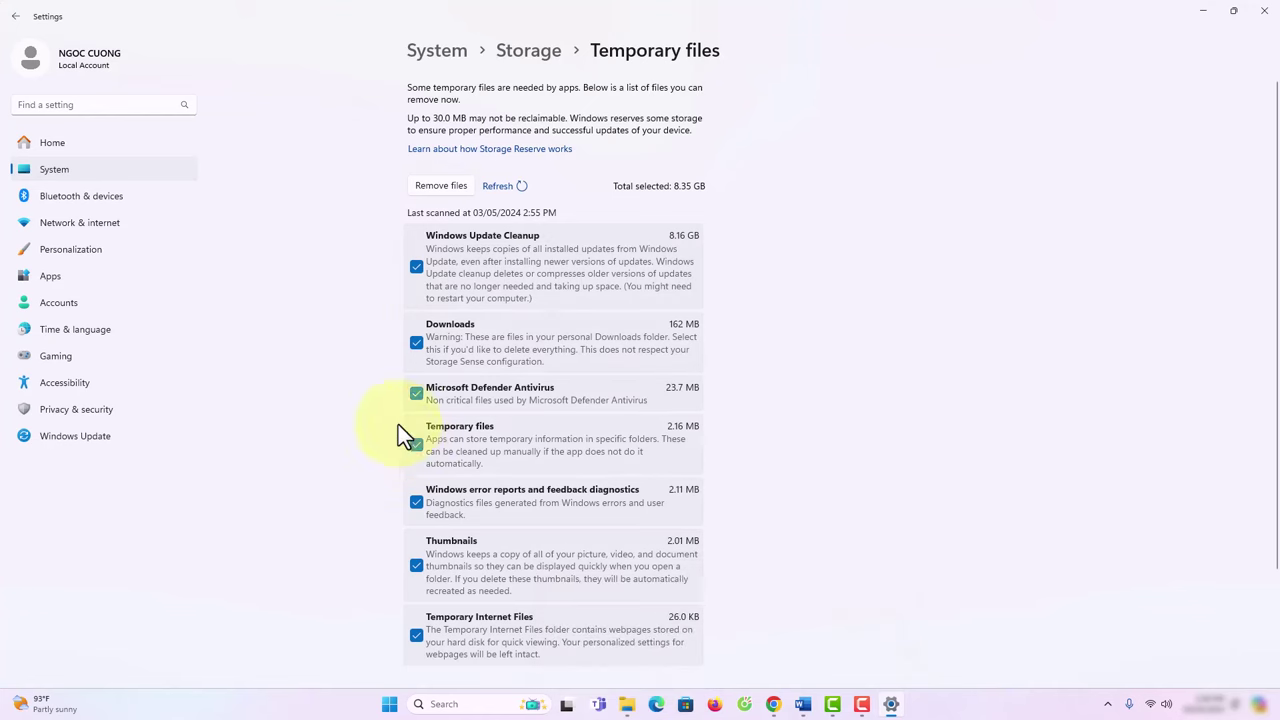
pyautogui.scroll(-1, 417, 349)
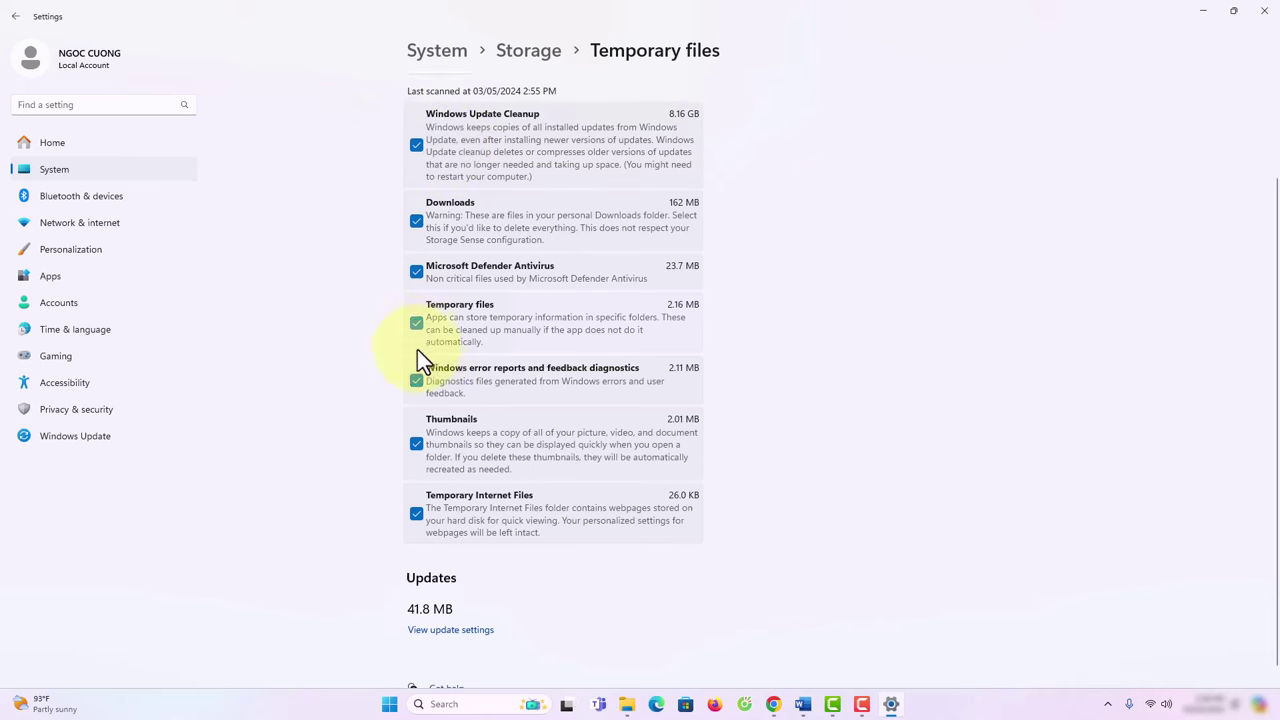
pyautogui.scroll(3, 424, 367)
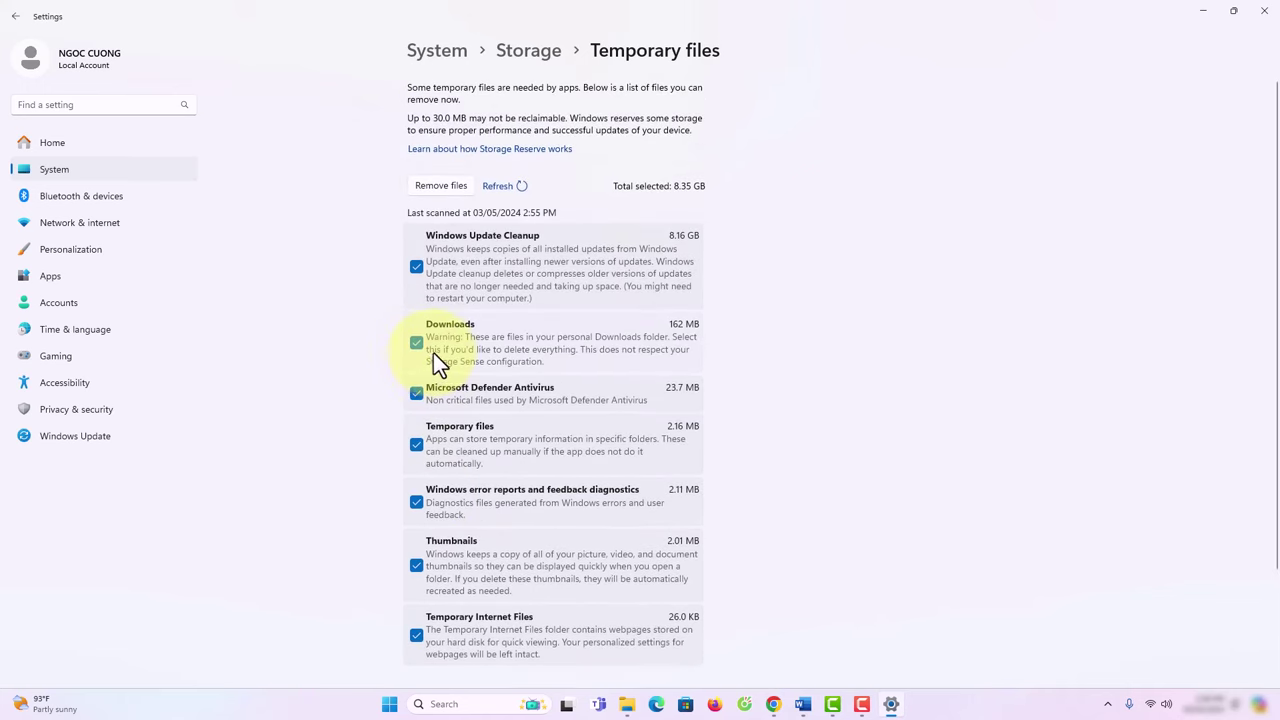
pyautogui.click(432, 187)
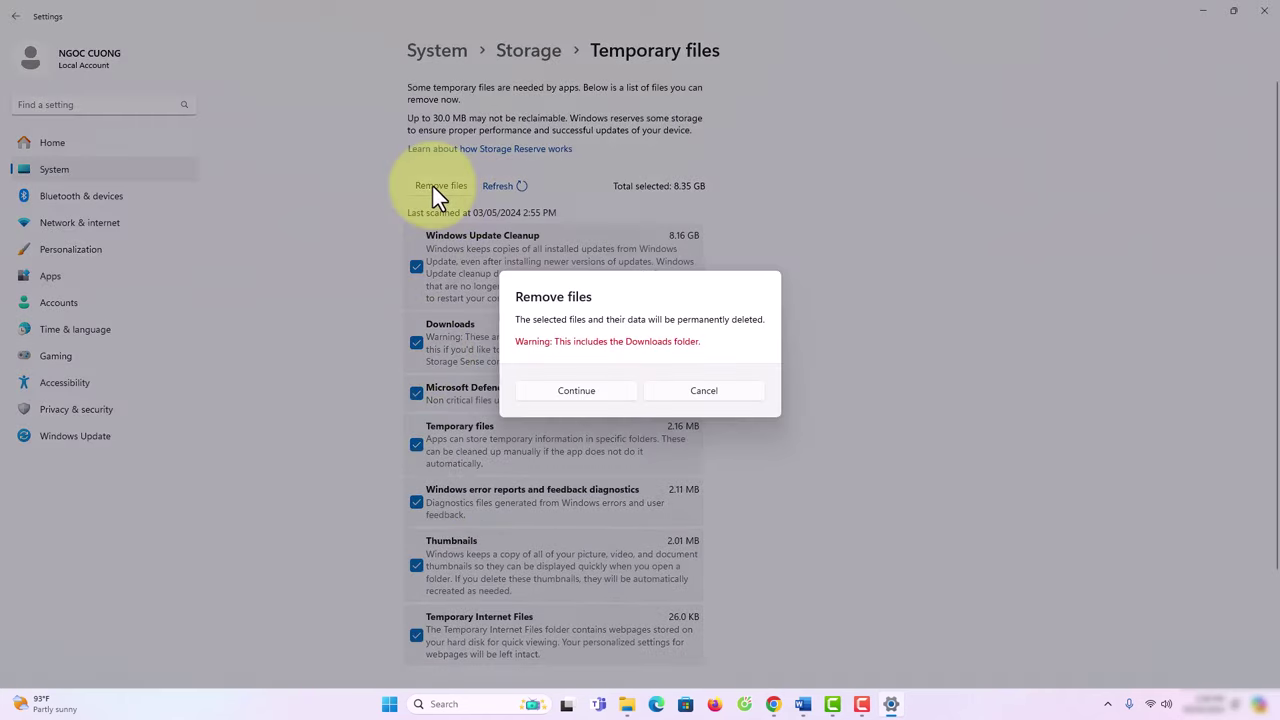
pyautogui.click(578, 392)
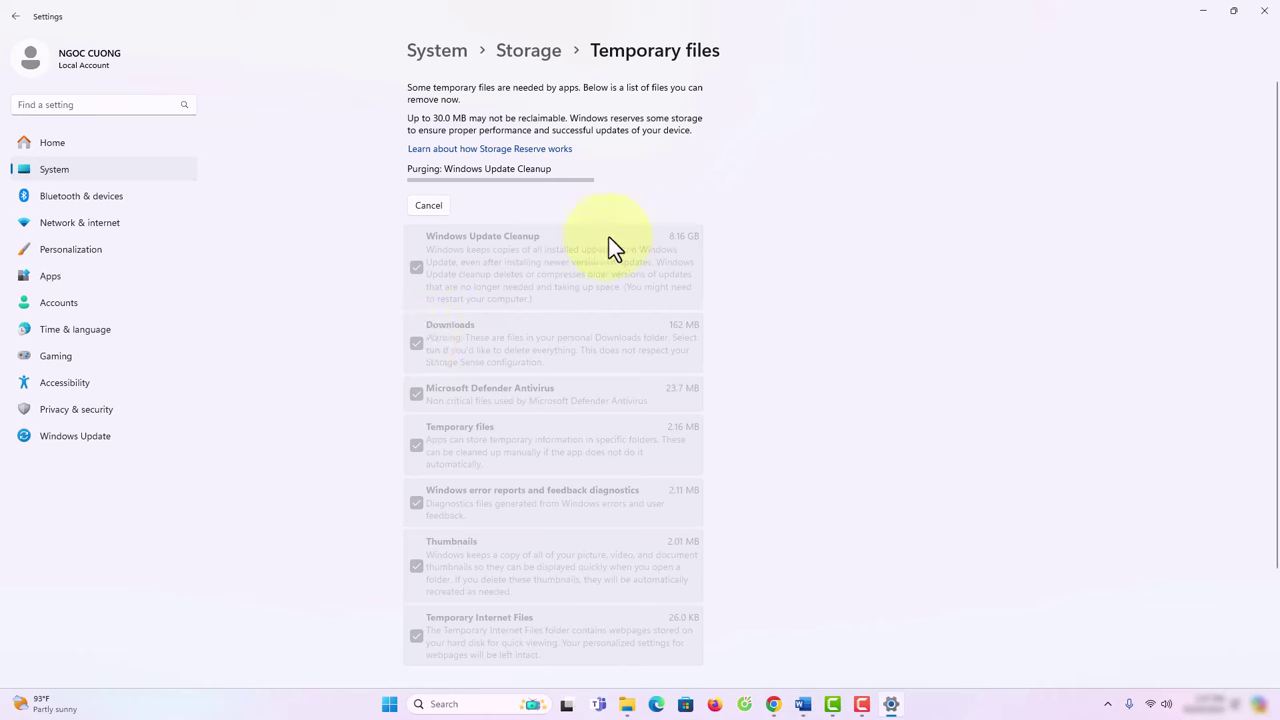
# Step: Open This PC from the desktop to check drive C:'s free space, and switch to the Word document
pyautogui.press('super+d')
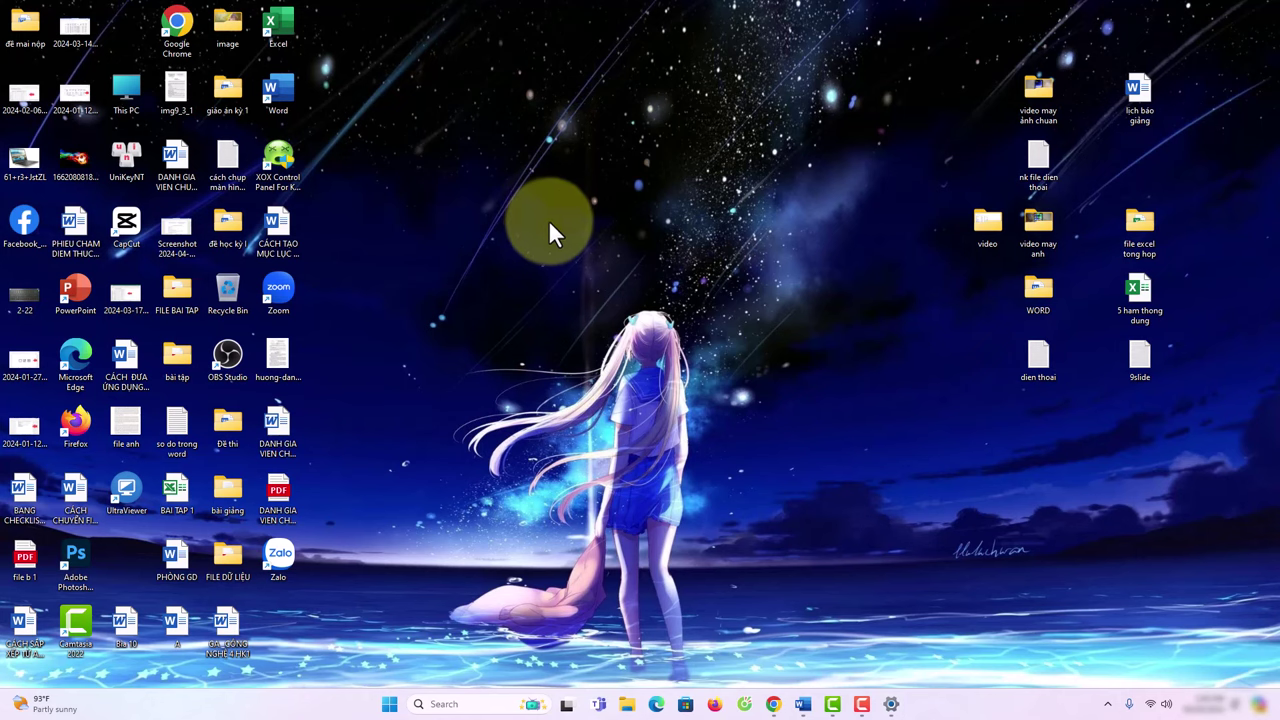
pyautogui.doubleClick(120, 88)
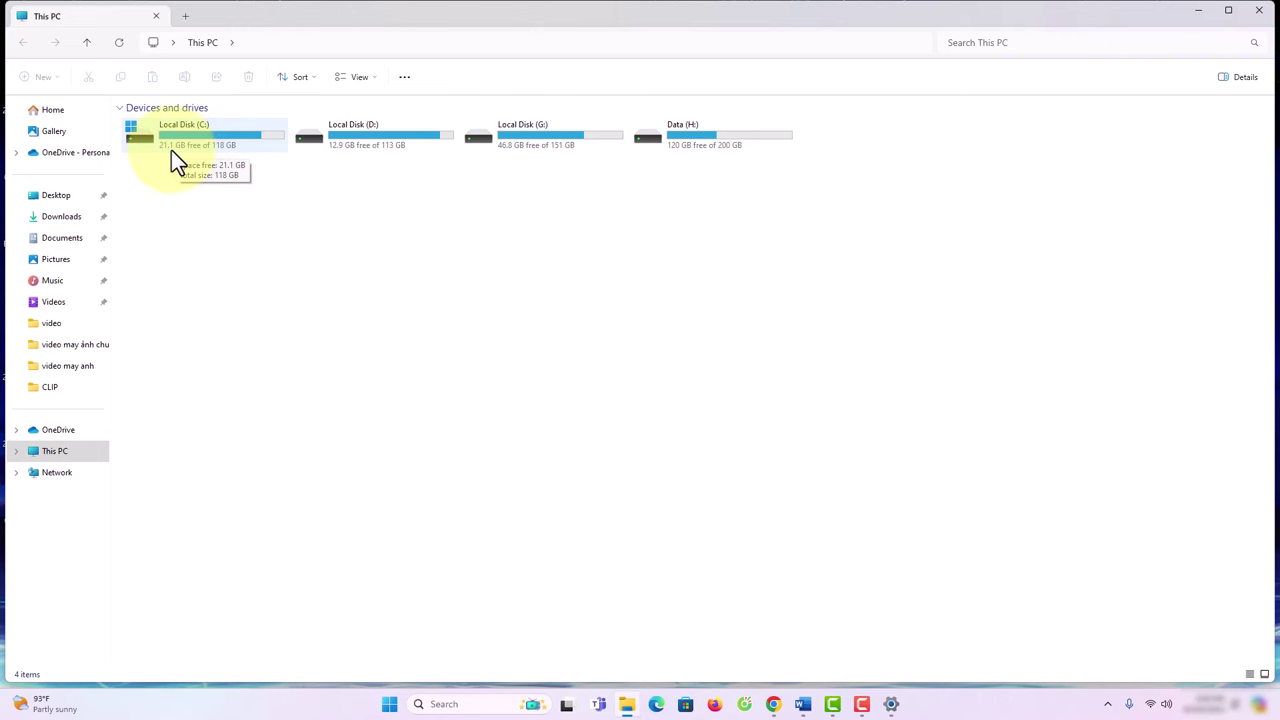
pyautogui.click(806, 706)
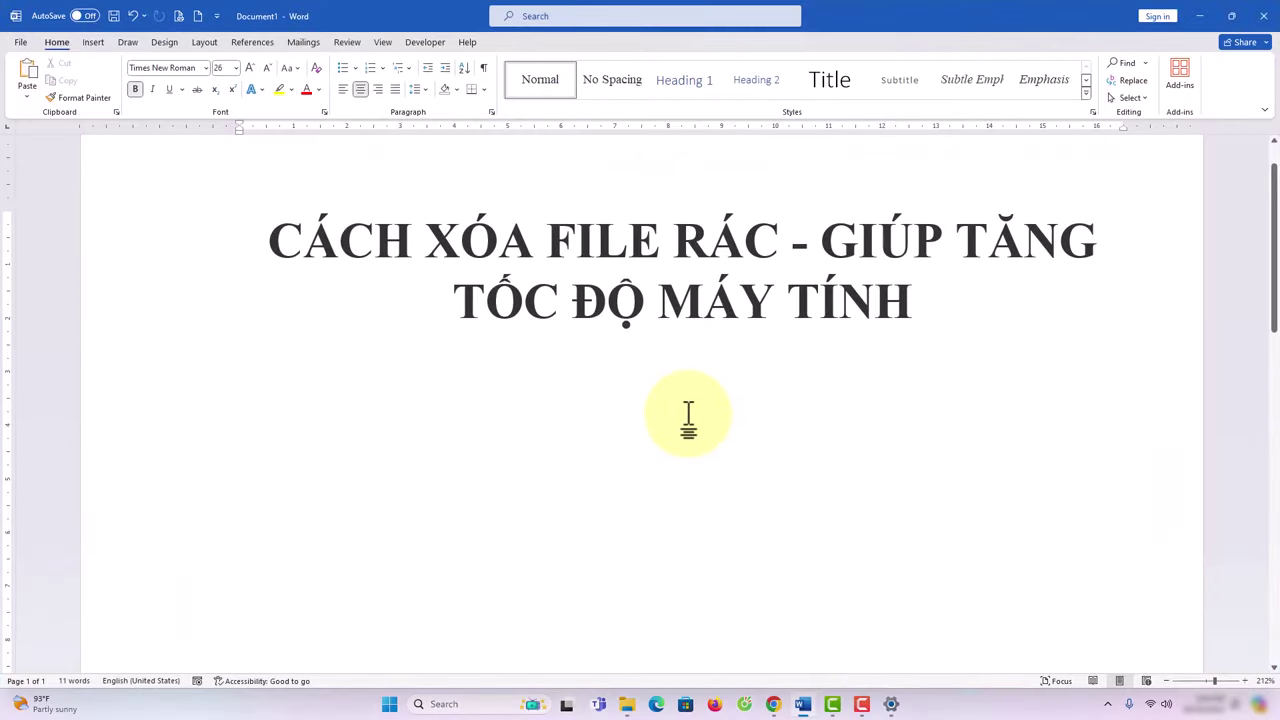